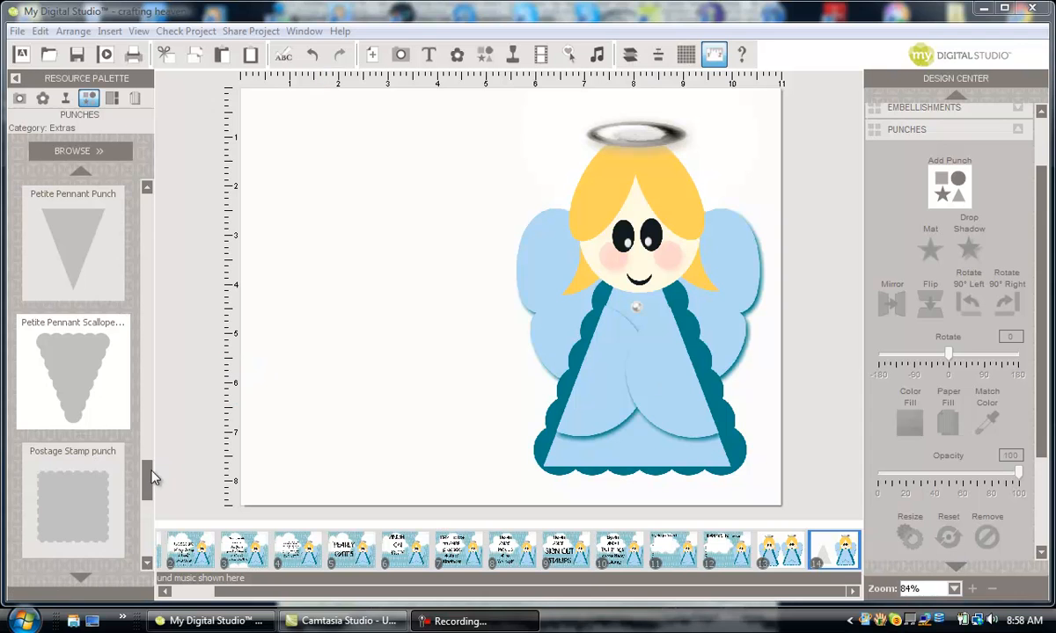
Add the Butterfly Punch to the blank area beside the finished angel and enlarge it to about 342 wide by 244 high.
{"action": "left_click_drag", "start_coordinate": [88, 248], "coordinate": [392, 283]}
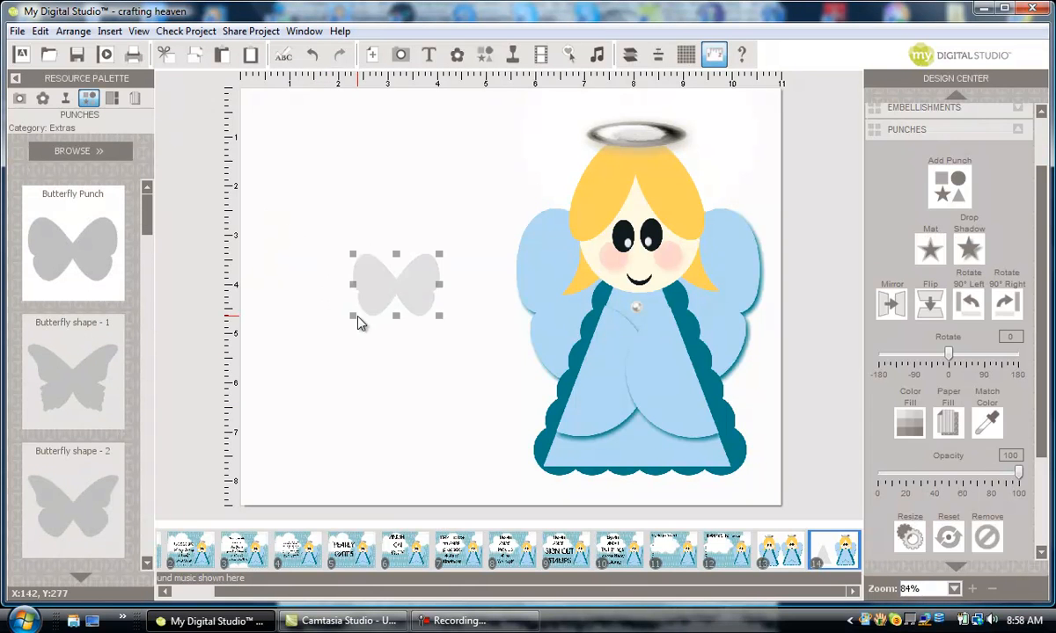
{"action": "left_click_drag", "start_coordinate": [353, 315], "coordinate": [413, 298]}
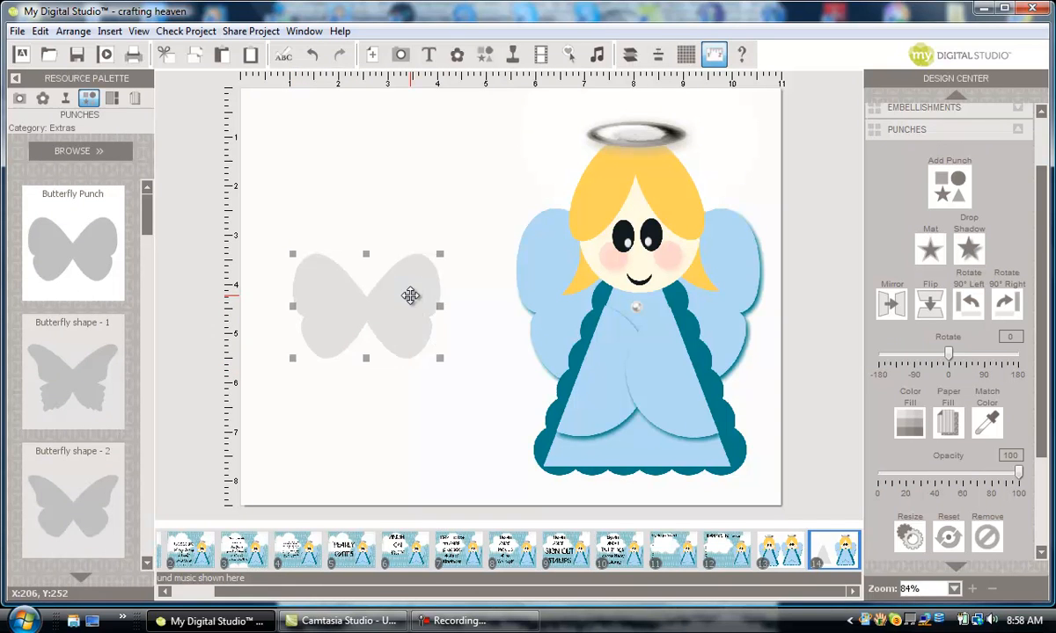
{"action": "left_click_drag", "start_coordinate": [444, 363], "coordinate": [479, 384]}
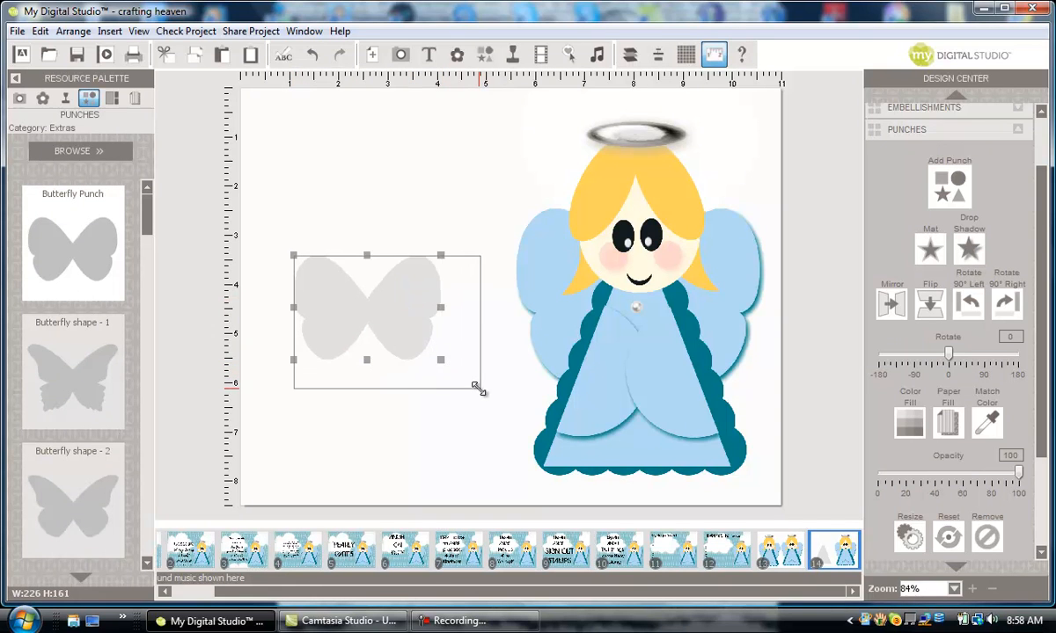
{"action": "left_click_drag", "start_coordinate": [391, 316], "coordinate": [386, 307]}
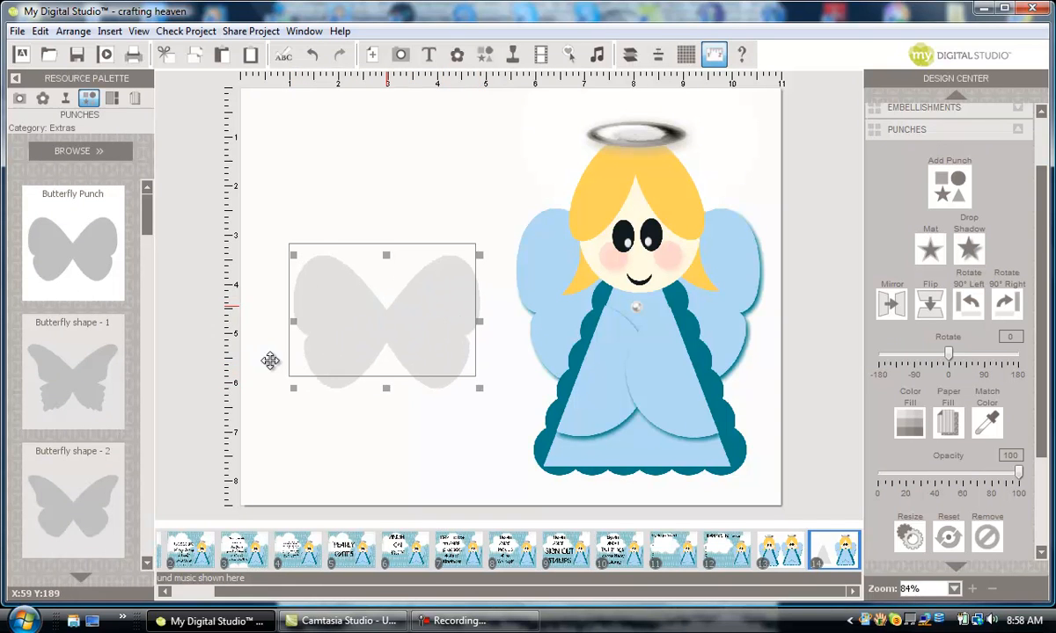
{"action": "left_click_drag", "start_coordinate": [288, 376], "coordinate": [270, 396]}
{"action": "left_click_drag", "start_coordinate": [373, 315], "coordinate": [373, 301]}
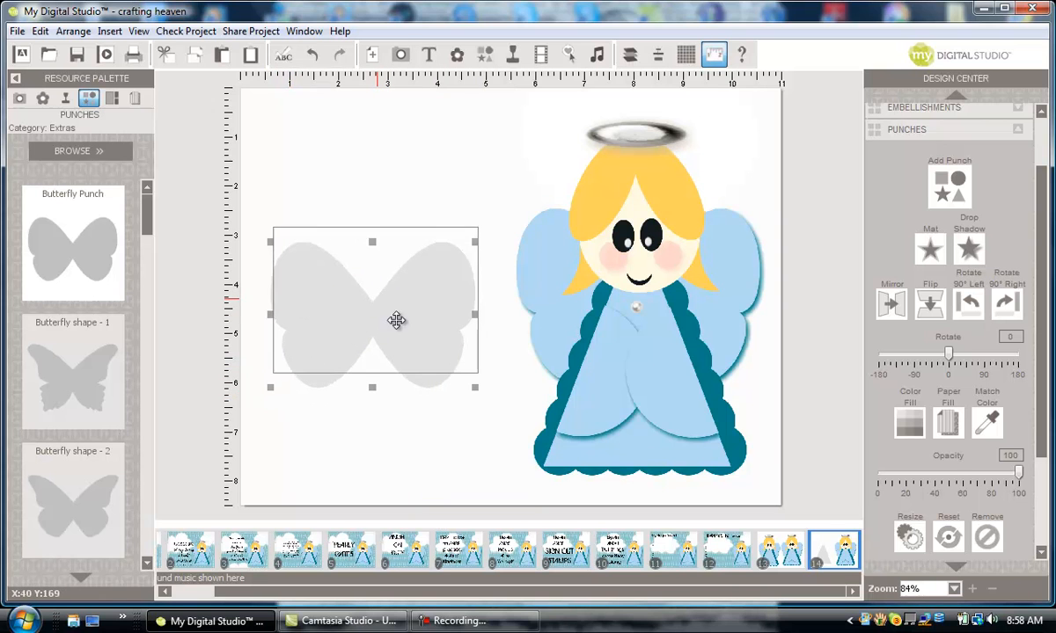
{"action": "left_click_drag", "start_coordinate": [476, 372], "coordinate": [510, 396]}
{"action": "left_click_drag", "start_coordinate": [401, 315], "coordinate": [391, 306]}
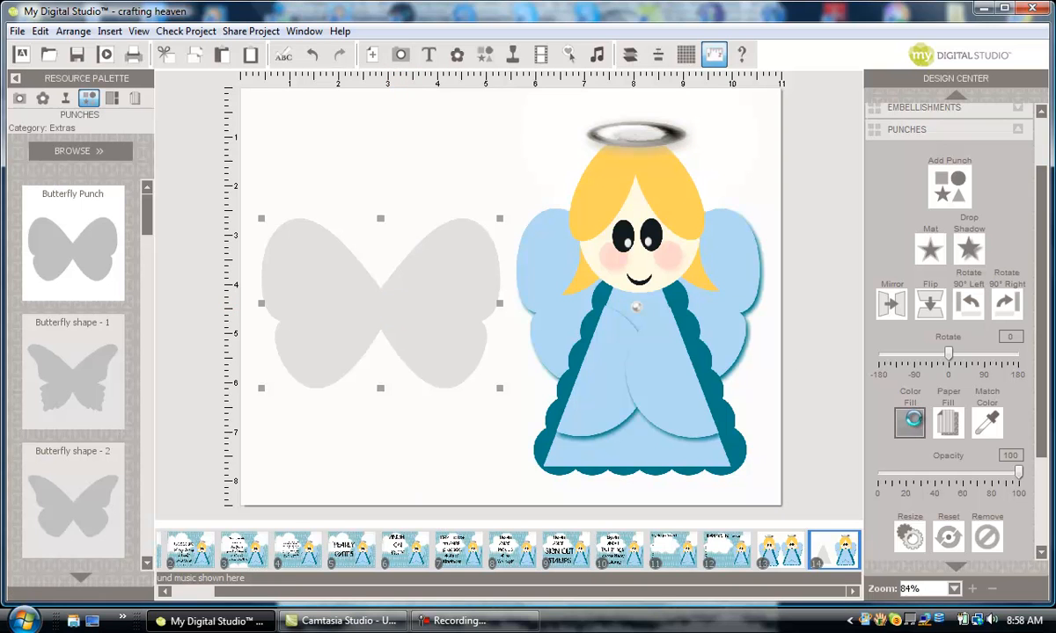
Fill the butterfly wings with the light blue from the Stampin' Up! palette, matching the finished angel's wings.
{"action": "left_click", "coordinate": [911, 422]}
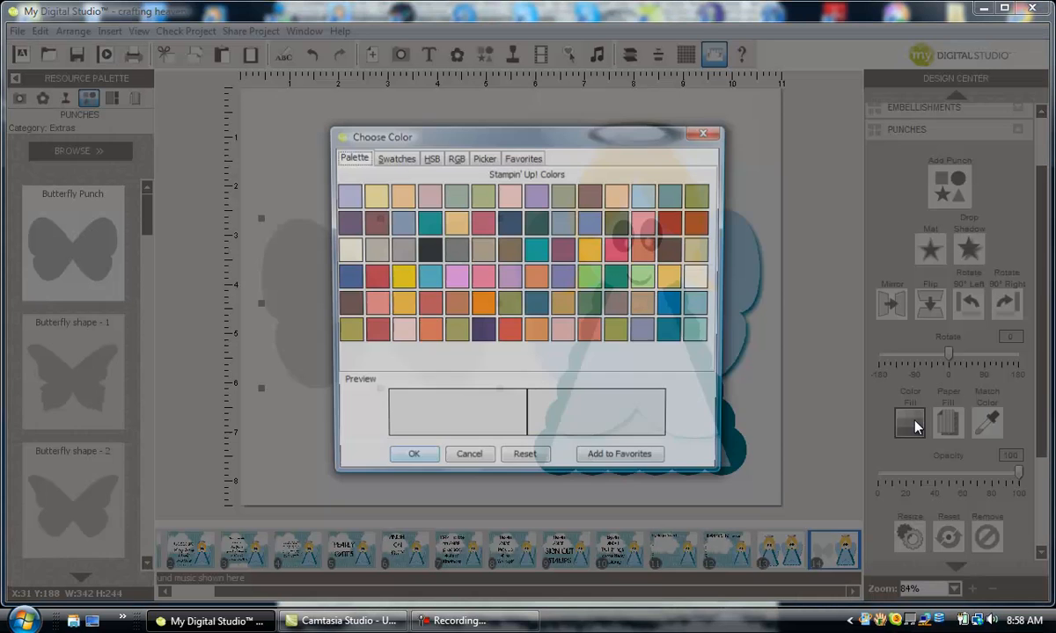
{"action": "left_click", "coordinate": [646, 196]}
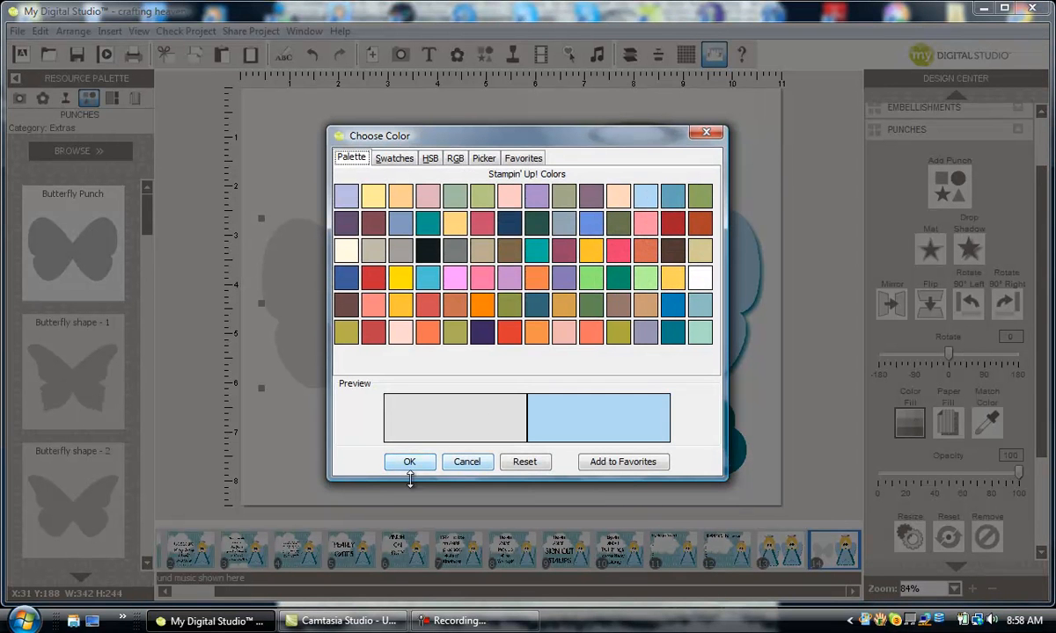
{"action": "left_click", "coordinate": [407, 462]}
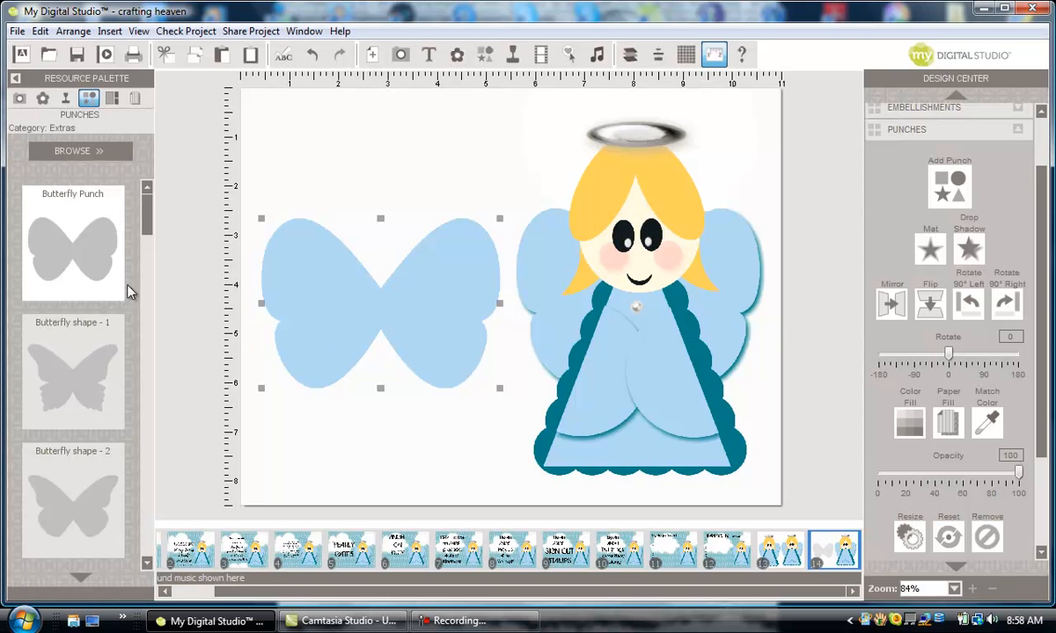
Add the scalloped Petite Pennant punch over the butterfly wings and rotate it 180 degrees so its point faces up.
{"action": "left_click_drag", "start_coordinate": [147, 228], "coordinate": [136, 484]}
{"action": "left_click_drag", "start_coordinate": [73, 382], "coordinate": [364, 362]}
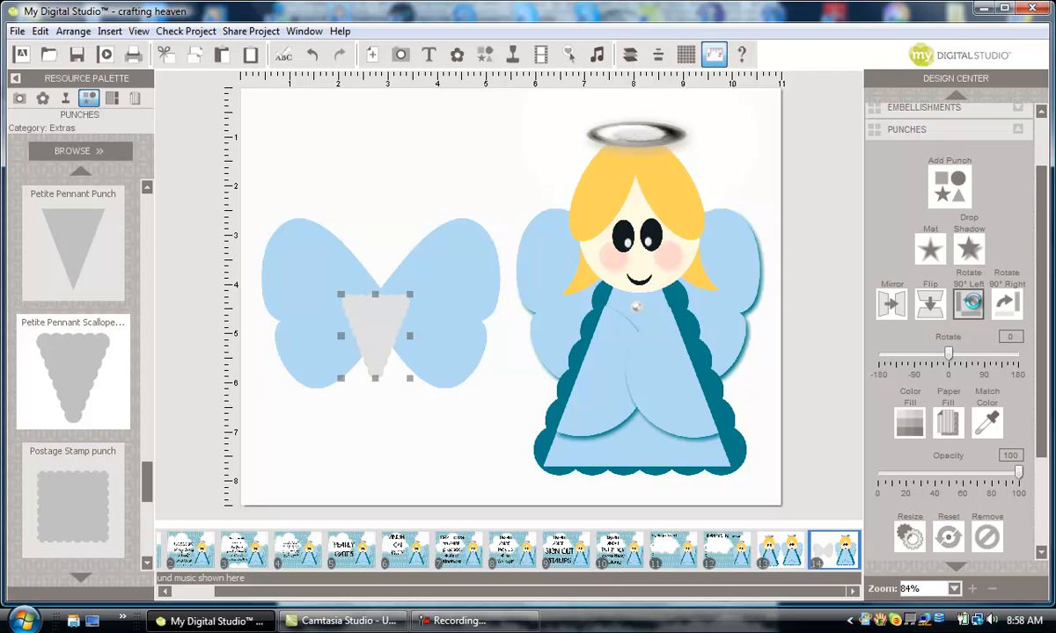
{"action": "left_click", "coordinate": [970, 304]}
{"action": "left_click", "coordinate": [970, 304]}
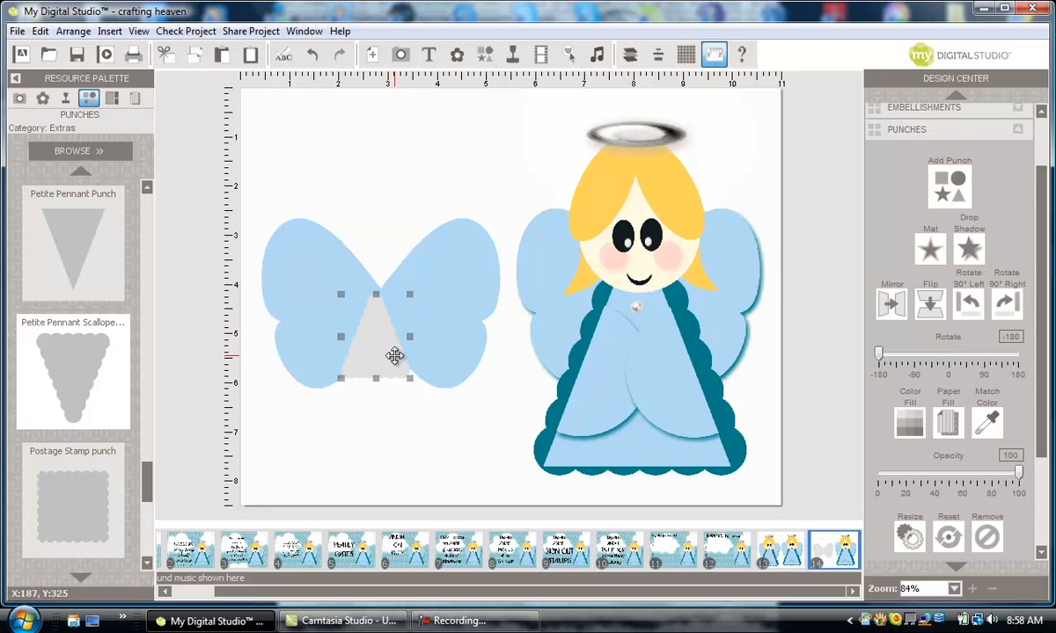
Enlarge the scalloped pennant to about 277 wide by 337 high and center it over the wings as the dress.
{"action": "left_click_drag", "start_coordinate": [409, 379], "coordinate": [483, 411]}
{"action": "left_click_drag", "start_coordinate": [401, 356], "coordinate": [361, 304]}
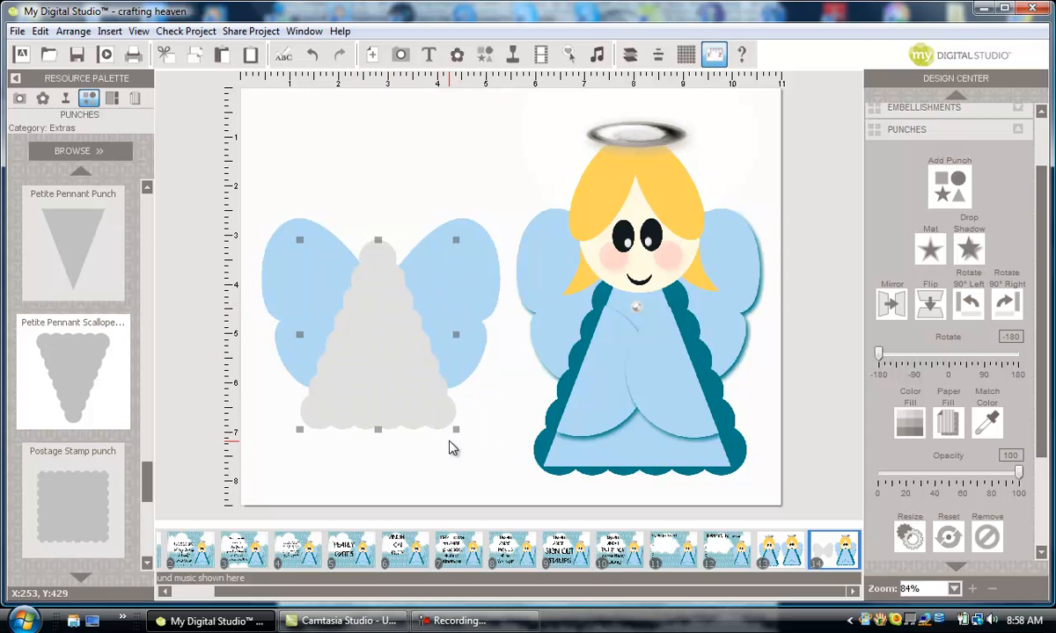
{"action": "left_click_drag", "start_coordinate": [455, 430], "coordinate": [494, 476]}
{"action": "left_click_drag", "start_coordinate": [410, 377], "coordinate": [392, 369]}
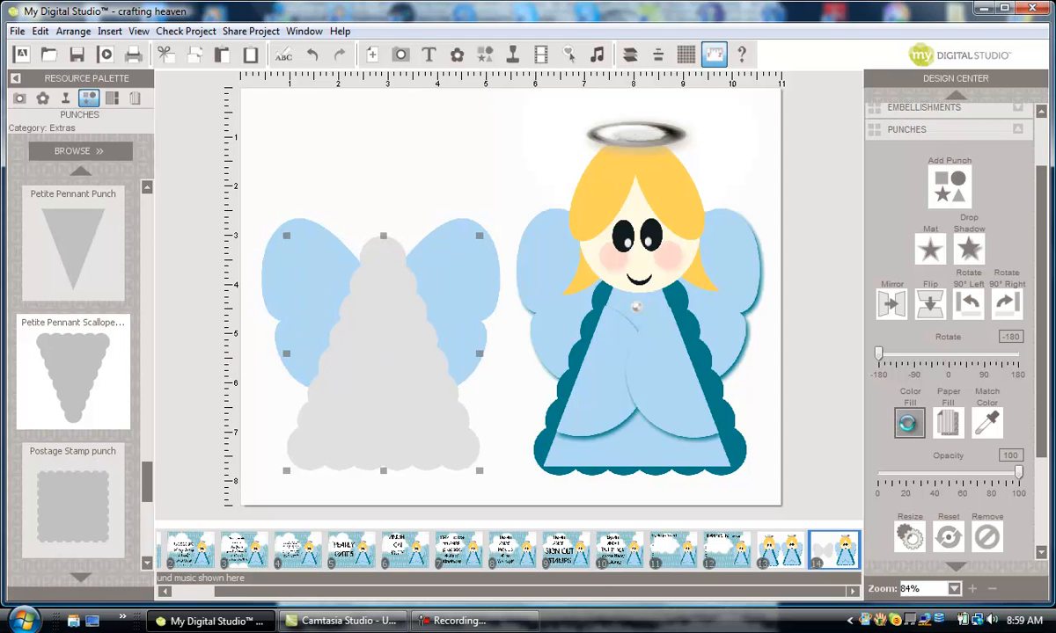
Fill the scalloped dress with the dark teal from the Stampin' Up! palette.
{"action": "left_click", "coordinate": [909, 425]}
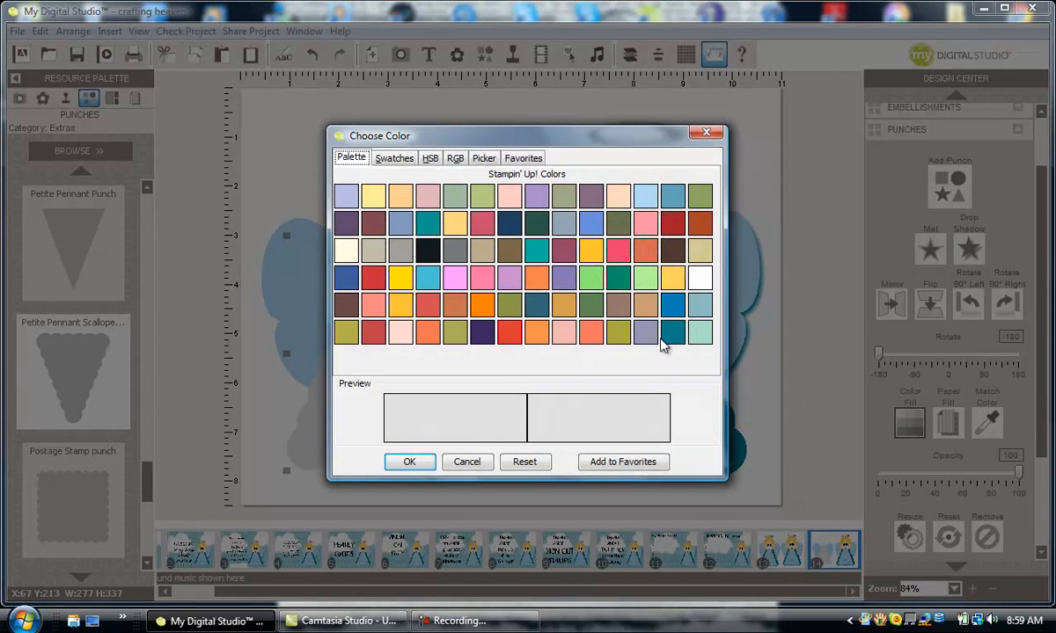
{"action": "left_click", "coordinate": [670, 333]}
{"action": "left_click", "coordinate": [409, 462]}
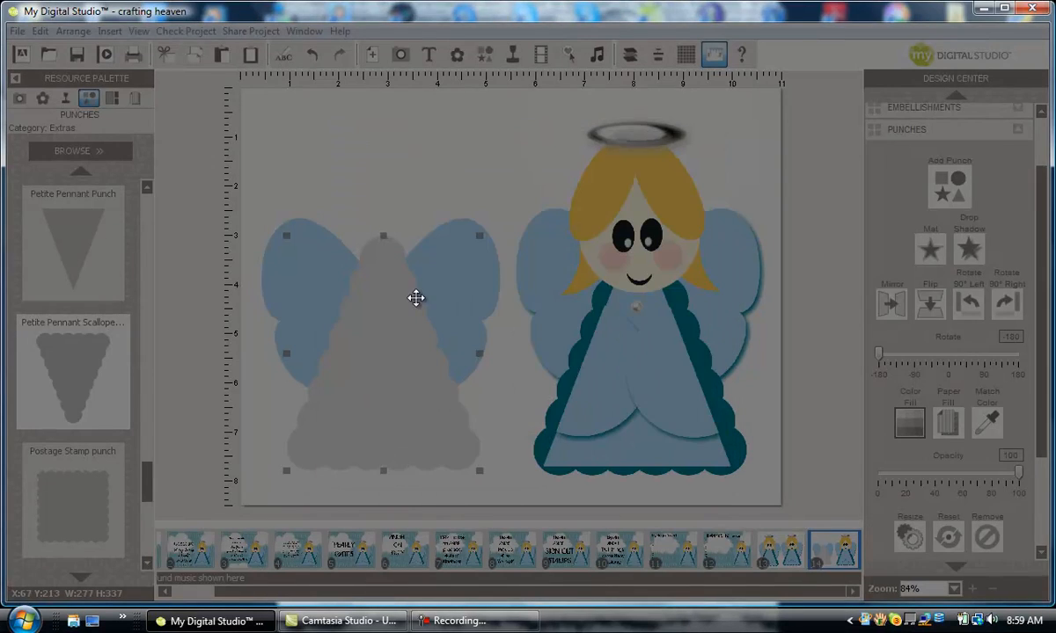
Add the plain Petite Pennant Punch on the teal dress and rotate it 180 degrees so its point faces up.
{"action": "left_click_drag", "start_coordinate": [72, 214], "coordinate": [387, 338]}
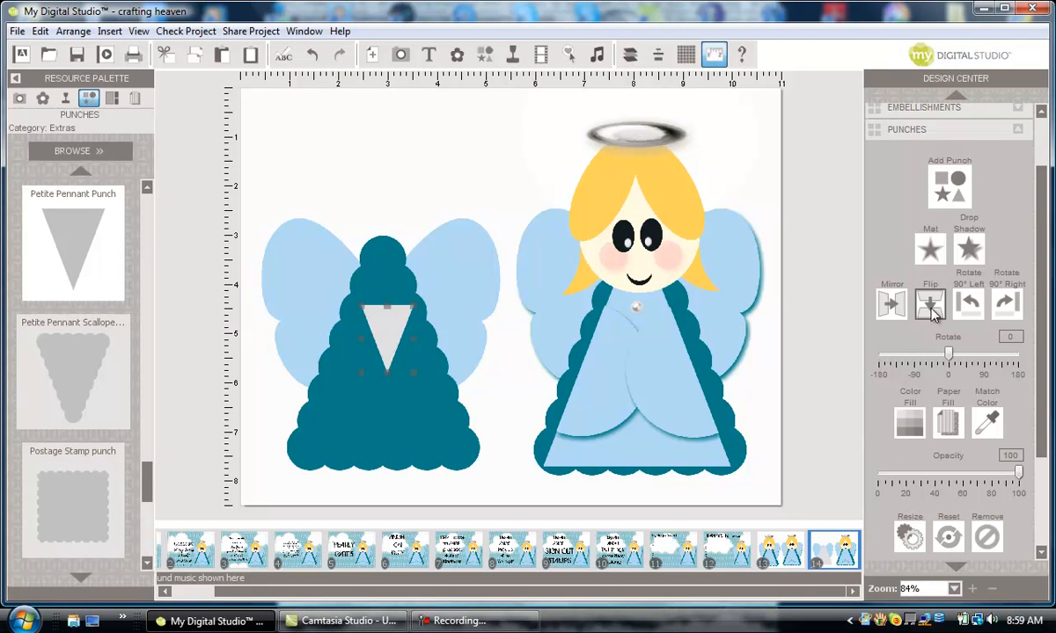
{"action": "left_click", "coordinate": [1003, 303]}
{"action": "left_click", "coordinate": [1006, 306]}
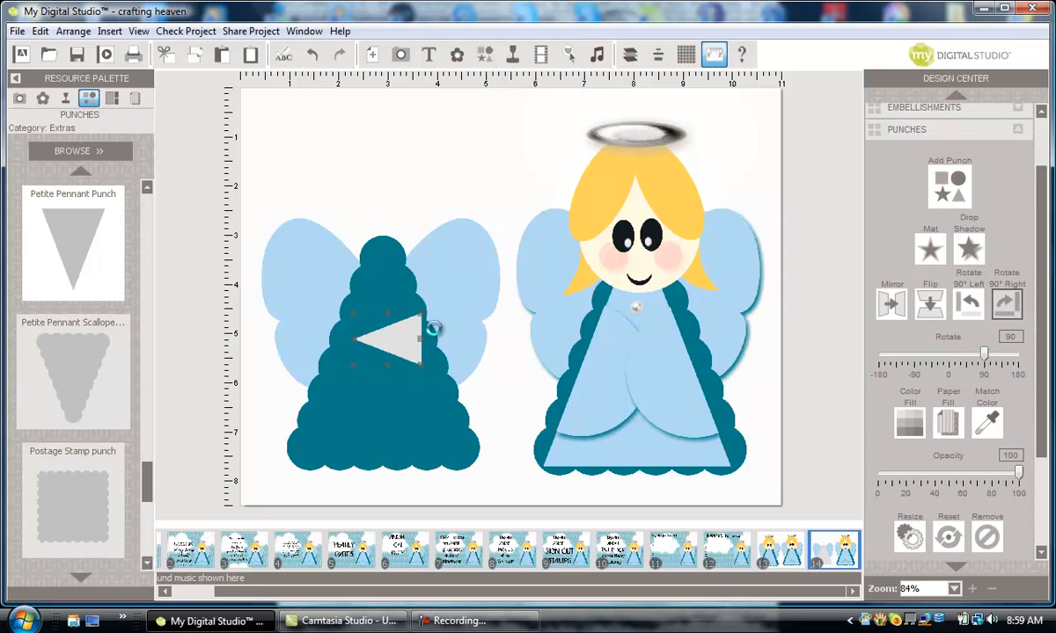
Enlarge the plain pennant to about 201 wide by 262 high and center it inside the scalloped dress.
{"action": "left_click_drag", "start_coordinate": [413, 372], "coordinate": [467, 431]}
{"action": "left_click_drag", "start_coordinate": [418, 365], "coordinate": [392, 355]}
{"action": "left_click_drag", "start_coordinate": [442, 444], "coordinate": [476, 470]}
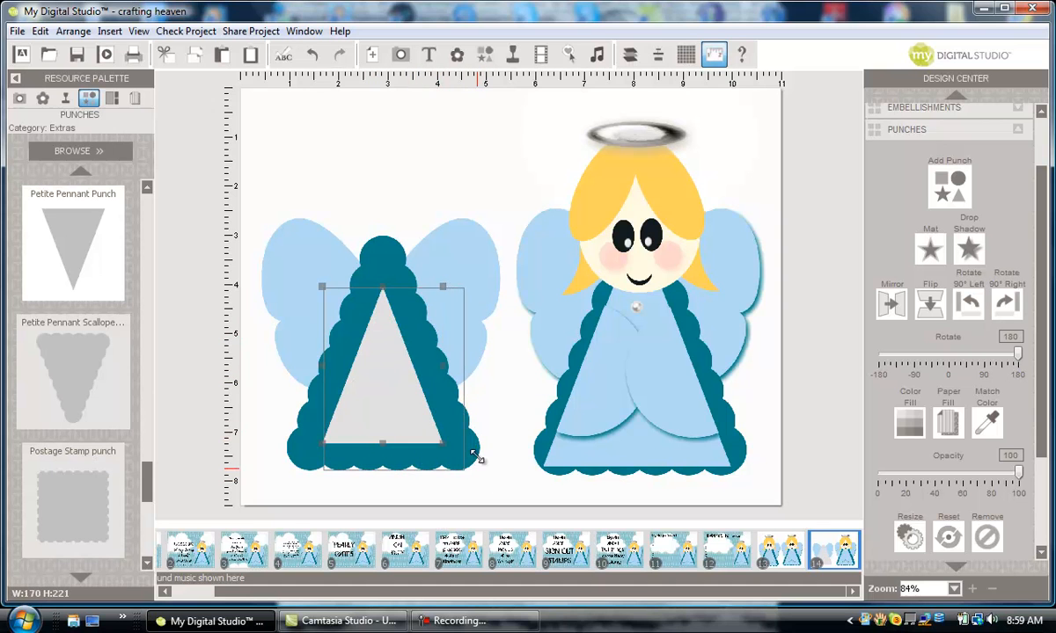
{"action": "left_click_drag", "start_coordinate": [392, 371], "coordinate": [379, 344]}
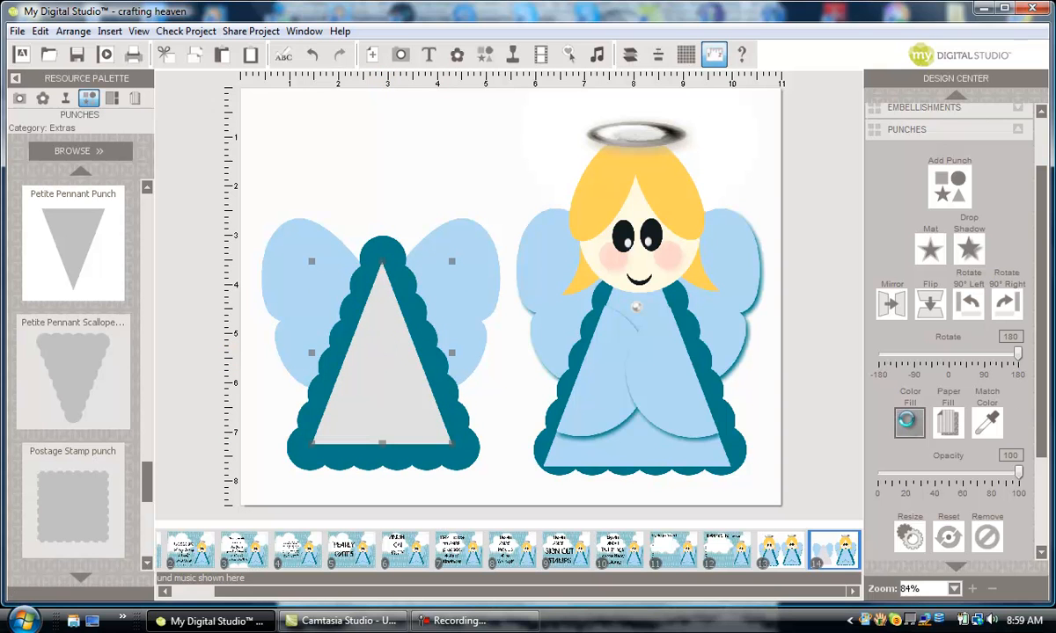
Fill the inner pennant with light blue, enlarge it slightly and reposition it within the teal scalloped border.
{"action": "left_click", "coordinate": [908, 422]}
{"action": "left_click", "coordinate": [644, 201]}
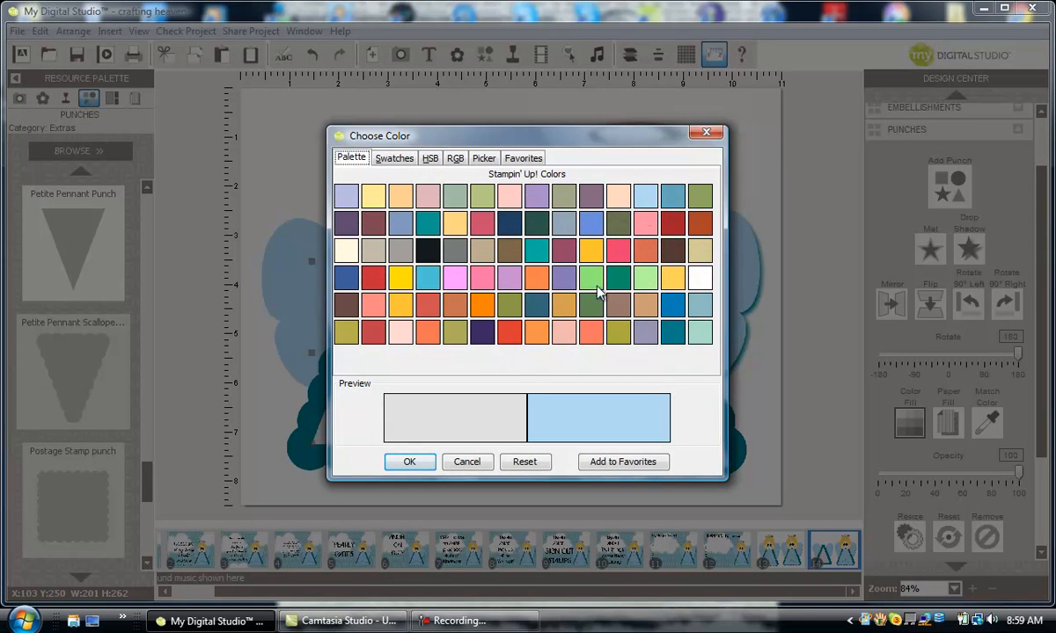
{"action": "left_click", "coordinate": [410, 462]}
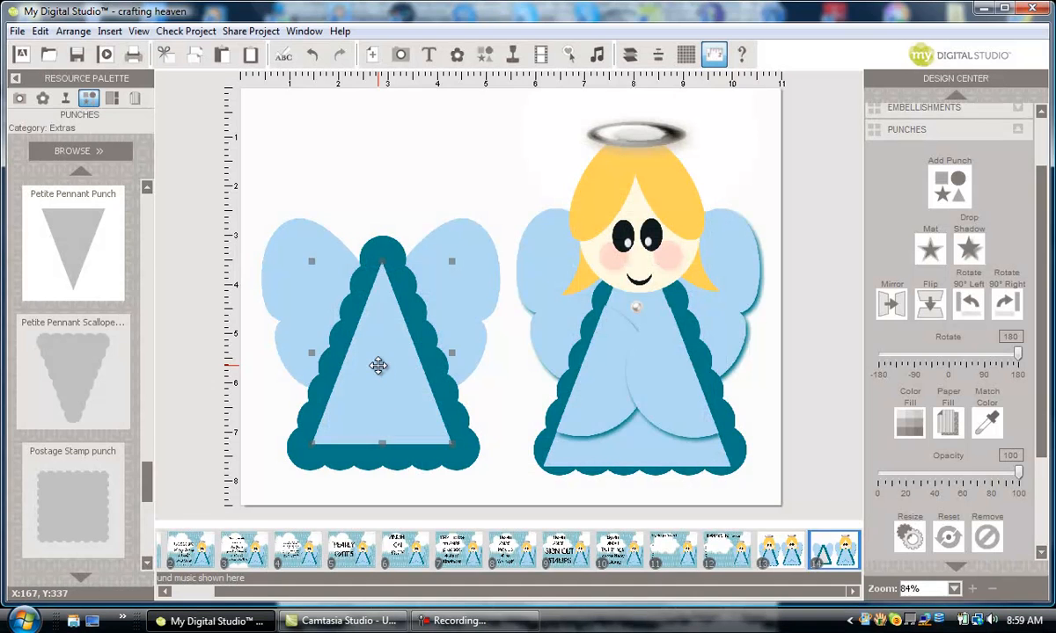
{"action": "left_click_drag", "start_coordinate": [452, 262], "coordinate": [469, 254]}
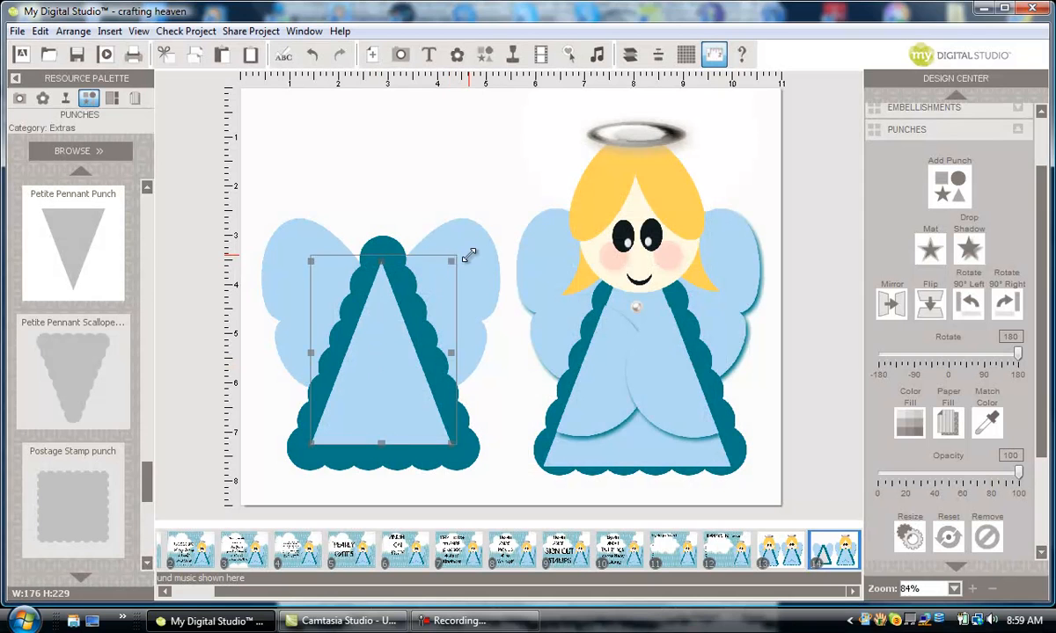
{"action": "left_click_drag", "start_coordinate": [395, 324], "coordinate": [389, 331]}
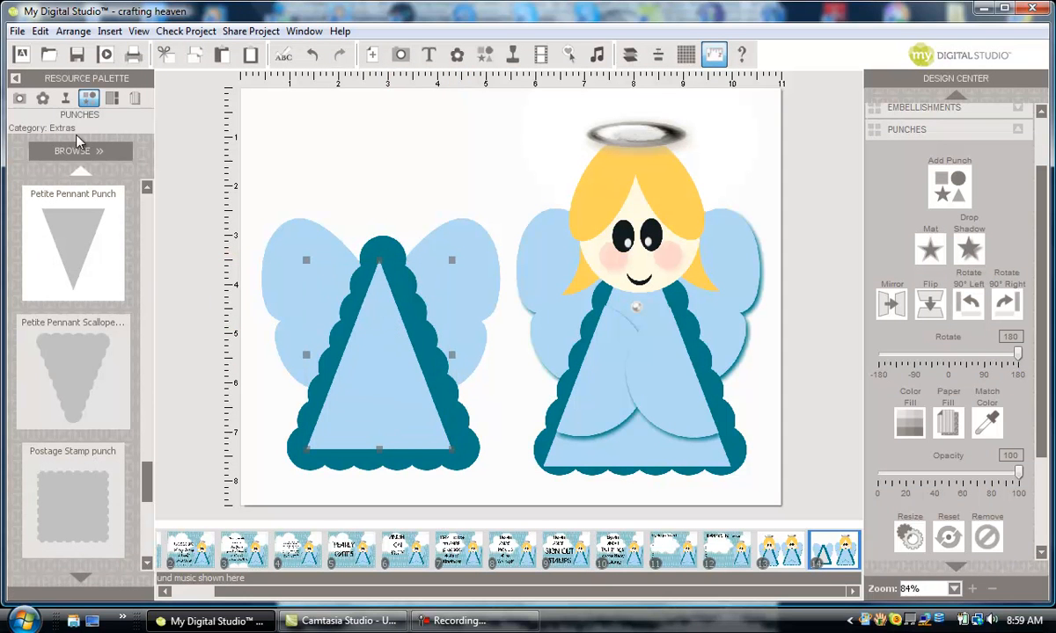
Search the stamps for "owl" and add the Punch Bunch - owl stamp to the page.
{"action": "left_click", "coordinate": [513, 56]}
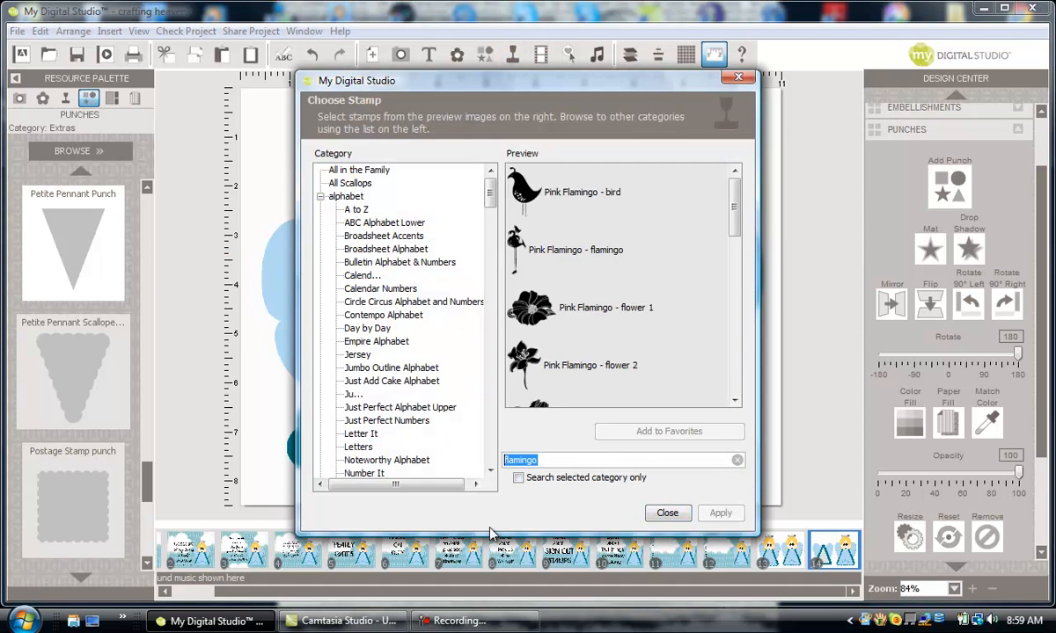
{"action": "type", "text": "o"}
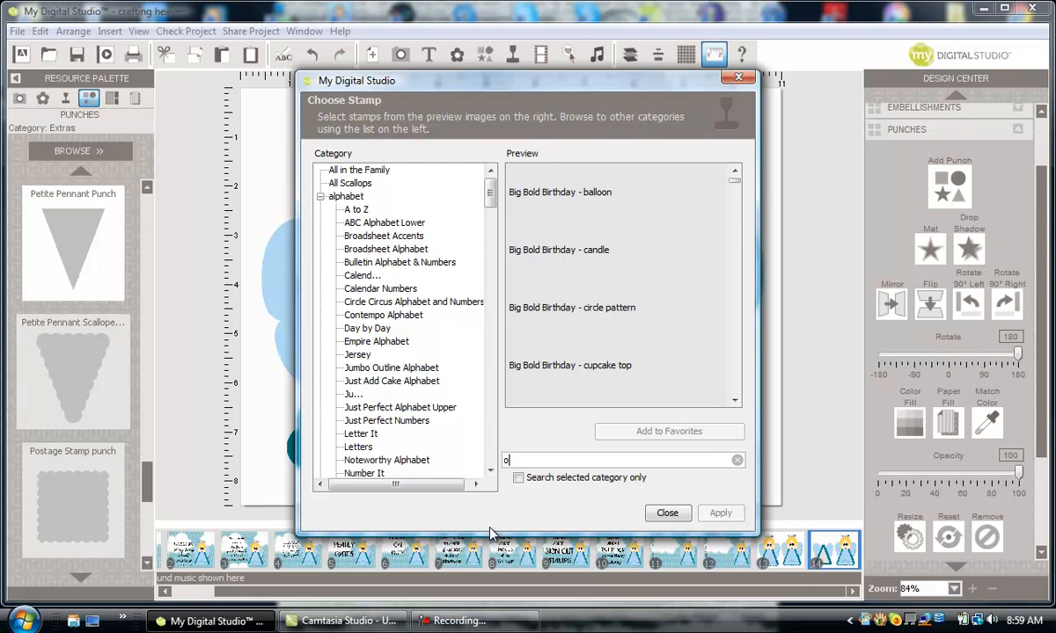
{"action": "type", "text": "wl"}
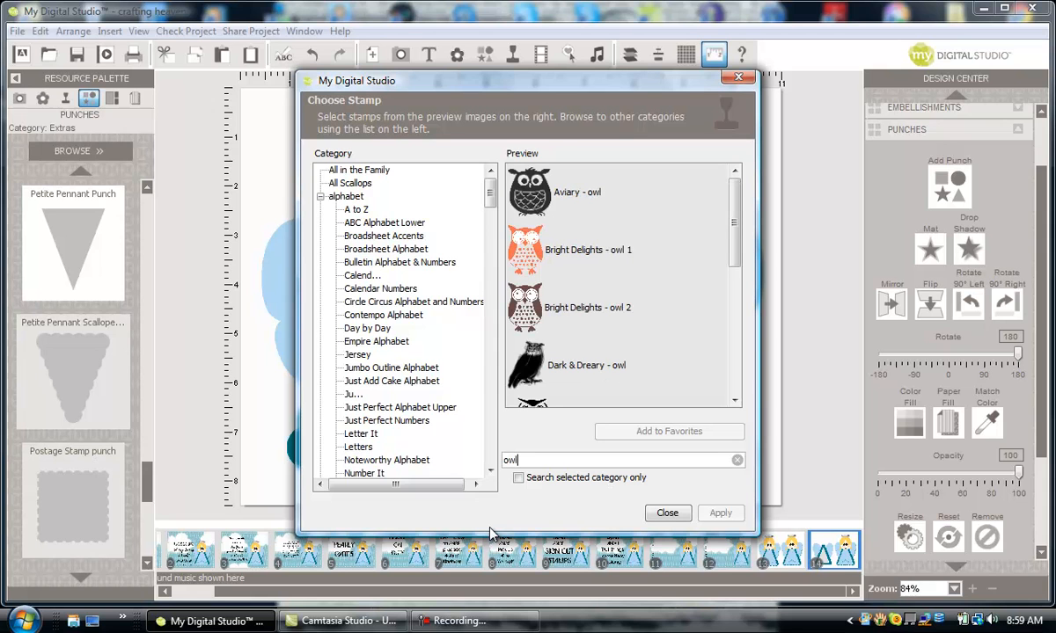
{"action": "left_click_drag", "start_coordinate": [731, 220], "coordinate": [727, 341]}
{"action": "left_click", "coordinate": [601, 323]}
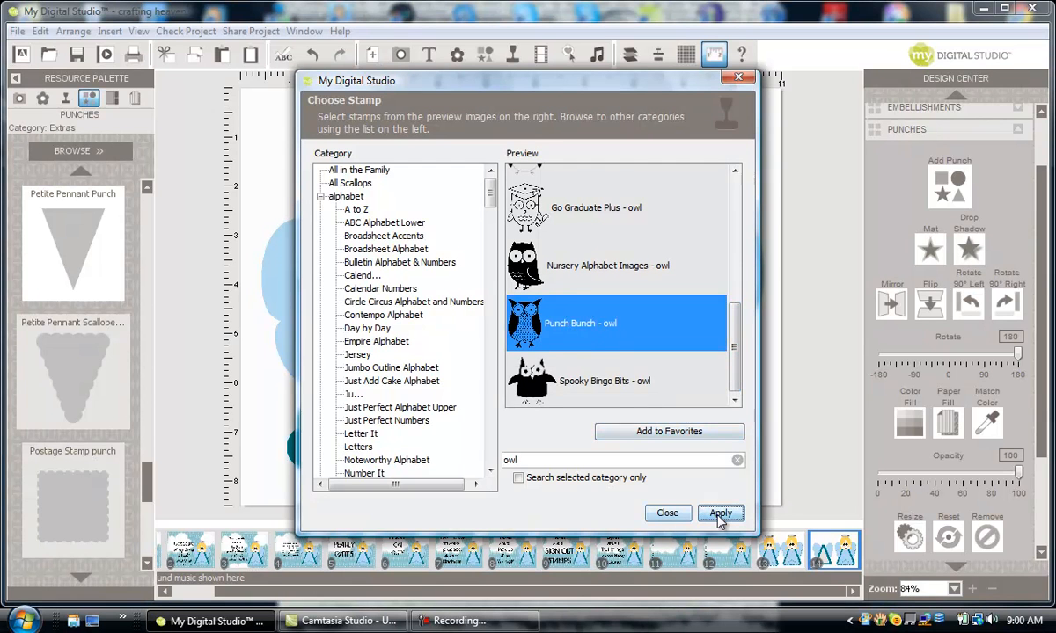
{"action": "left_click", "coordinate": [667, 514]}
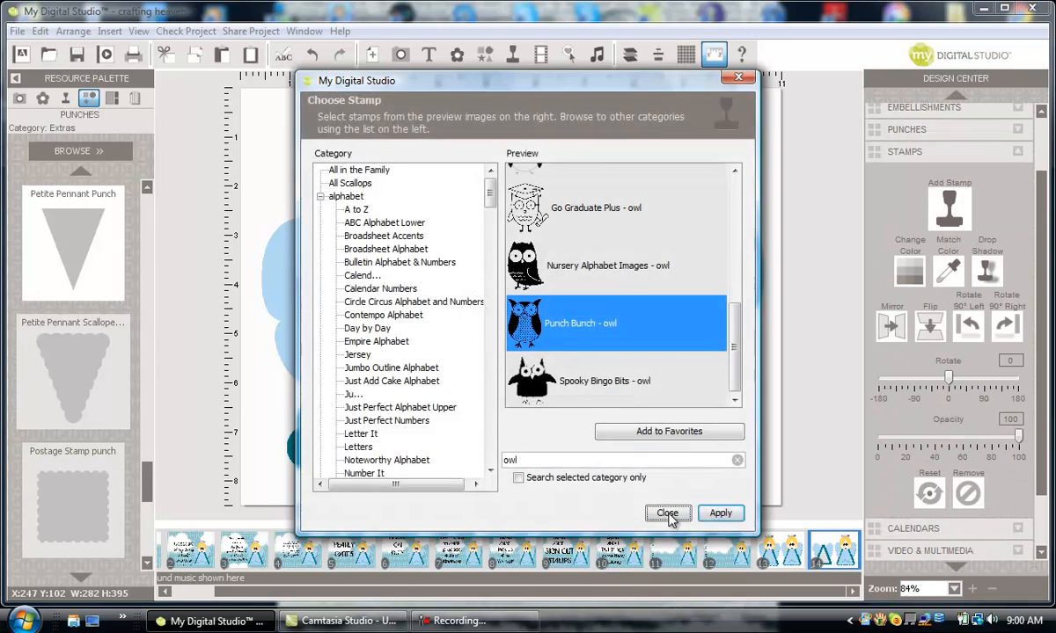
{"action": "left_click", "coordinate": [667, 514]}
Move the owl stamp over the new angel's wings and dress and rotate it 180 degrees.
{"action": "left_click_drag", "start_coordinate": [502, 260], "coordinate": [384, 239]}
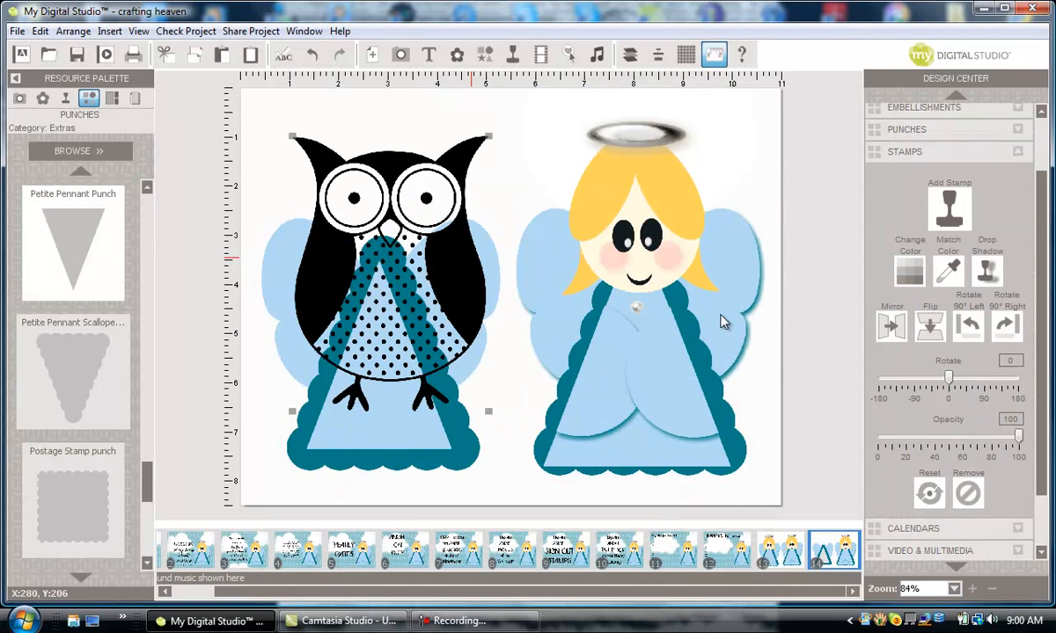
{"action": "left_click", "coordinate": [1005, 328]}
{"action": "left_click", "coordinate": [1006, 327]}
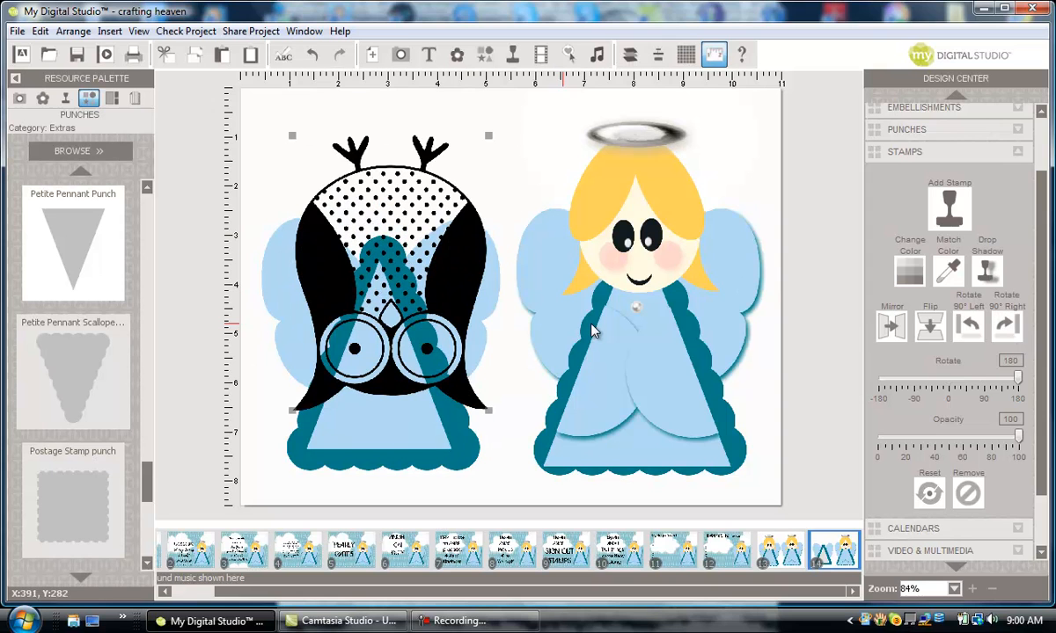
Change the upside-down owl stamp's color to the golden yellow matching the finished angel's hair.
{"action": "left_click", "coordinate": [910, 266]}
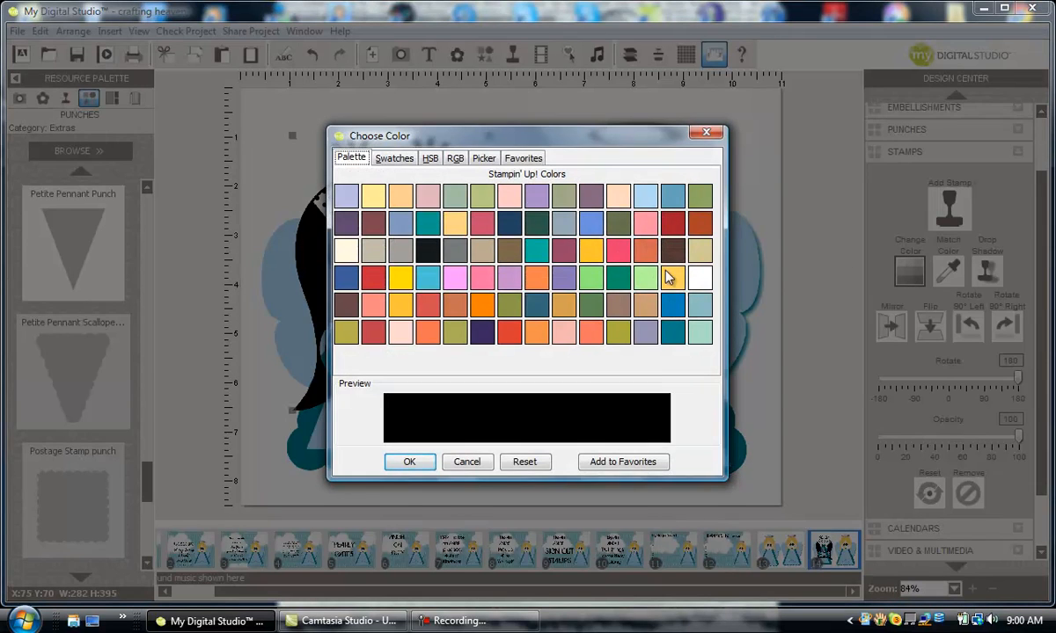
{"action": "left_click", "coordinate": [669, 278]}
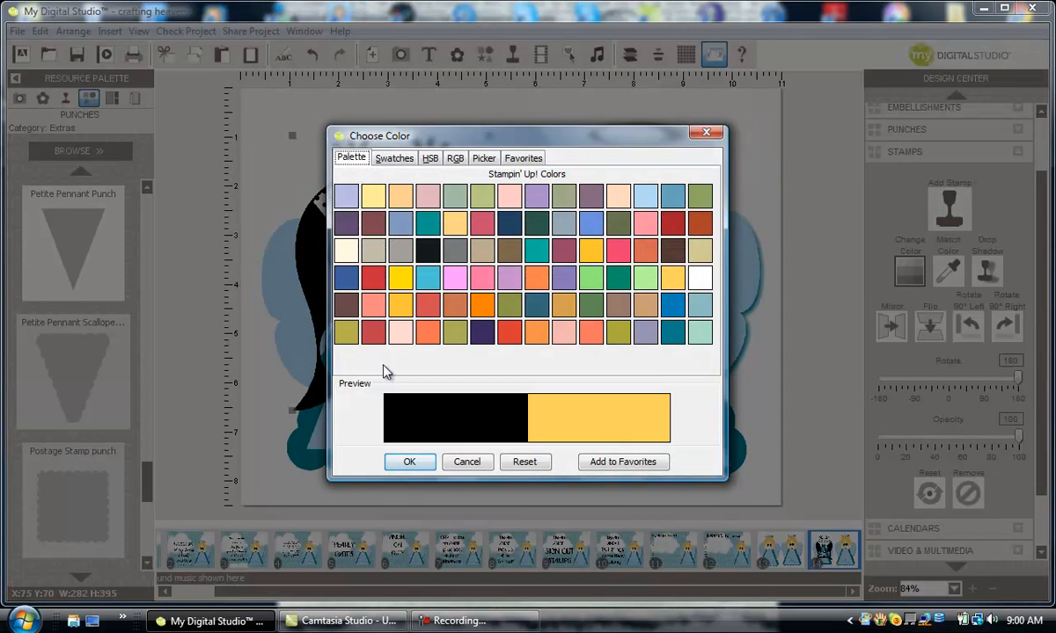
{"action": "left_click", "coordinate": [408, 461]}
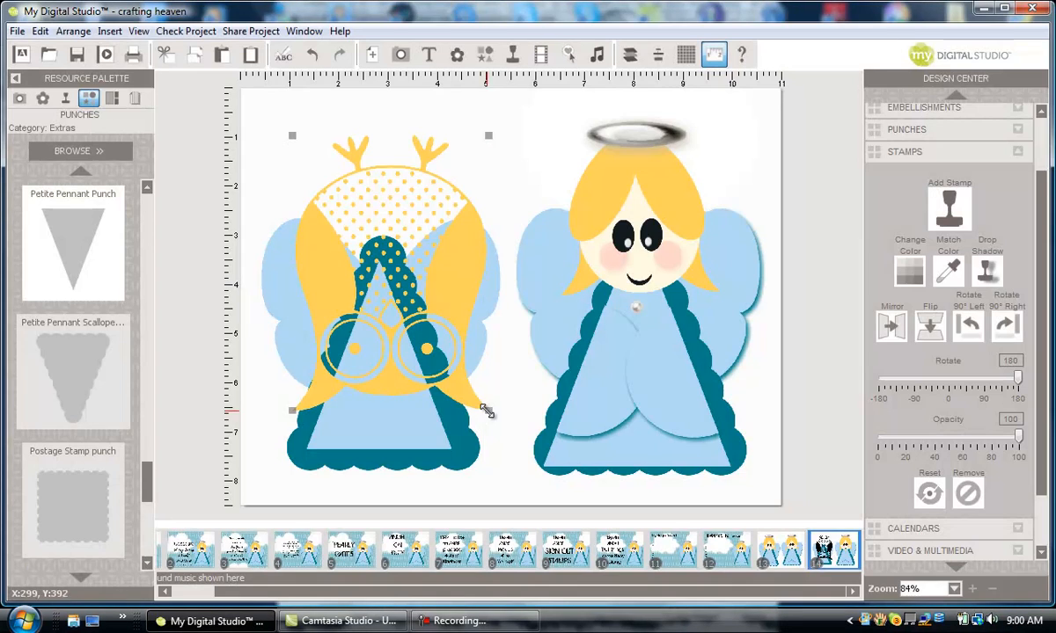
Shrink the yellow owl stamp and position it at the top of the dress so its wings form the angel's hair.
{"action": "left_click_drag", "start_coordinate": [488, 410], "coordinate": [449, 314]}
{"action": "left_click_drag", "start_coordinate": [363, 226], "coordinate": [398, 236]}
{"action": "left_click_drag", "start_coordinate": [454, 324], "coordinate": [457, 329]}
{"action": "mouse_move", "coordinate": [388, 261]}
{"action": "left_mouse_down"}
{"action": "mouse_move", "coordinate": [355, 240]}
{"action": "mouse_move", "coordinate": [373, 251]}
{"action": "left_mouse_up"}
{"action": "mouse_move", "coordinate": [443, 319]}
{"action": "left_mouse_down"}
{"action": "mouse_move", "coordinate": [455, 319]}
{"action": "mouse_move", "coordinate": [444, 321]}
{"action": "left_mouse_up"}
{"action": "left_click_drag", "start_coordinate": [395, 231], "coordinate": [376, 184]}
{"action": "left_click_drag", "start_coordinate": [449, 296], "coordinate": [452, 303]}
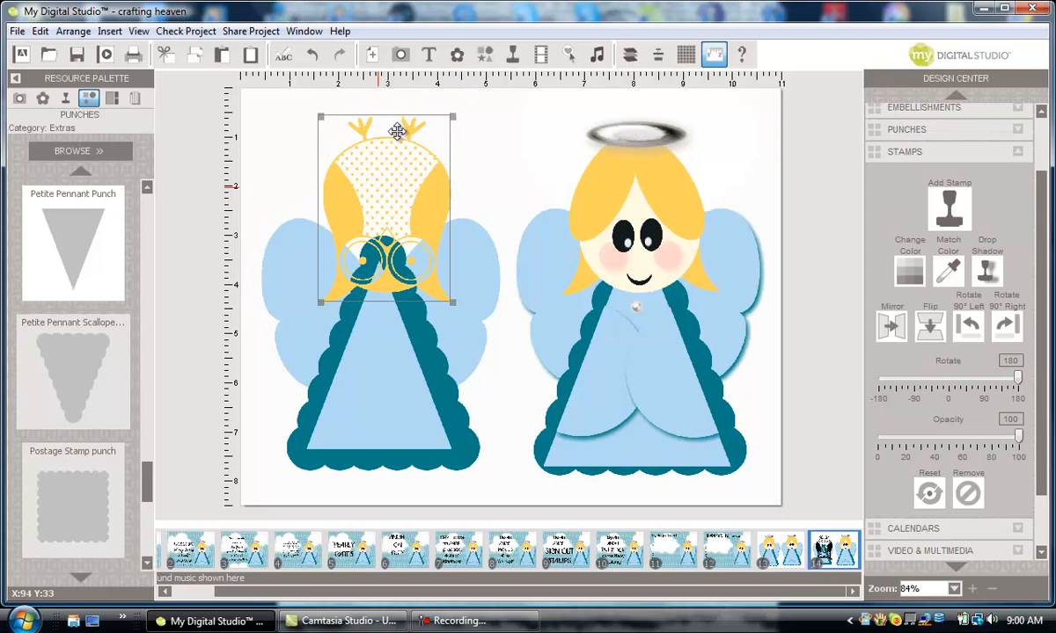
{"action": "left_click_drag", "start_coordinate": [384, 153], "coordinate": [392, 166]}
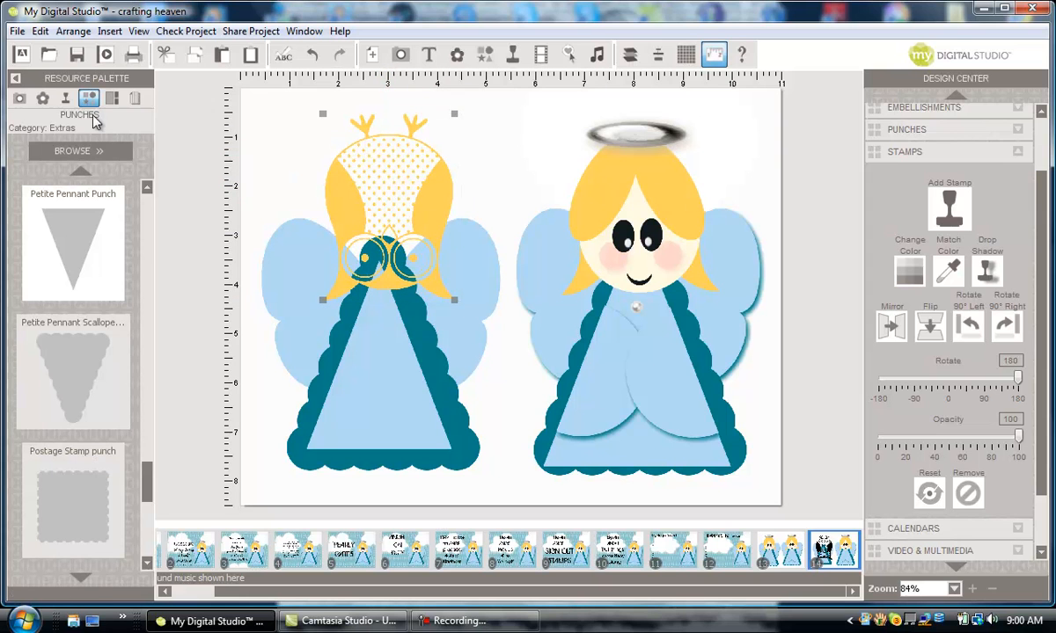
Switch the punch palette to the Basics category.
{"action": "left_click_drag", "start_coordinate": [145, 471], "coordinate": [143, 151]}
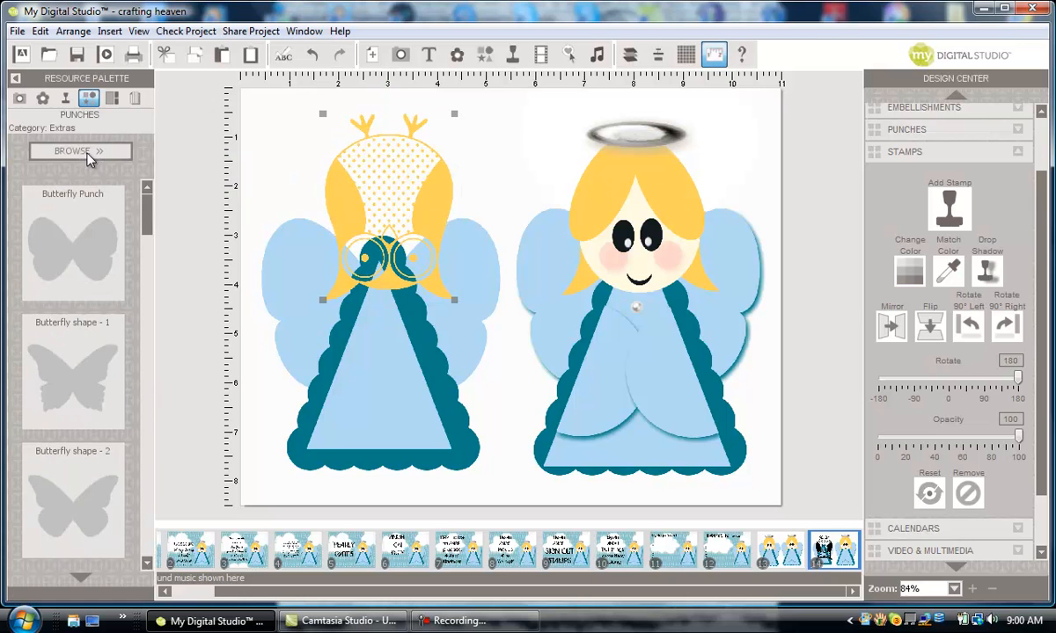
{"action": "left_click", "coordinate": [70, 149]}
{"action": "left_click", "coordinate": [77, 237]}
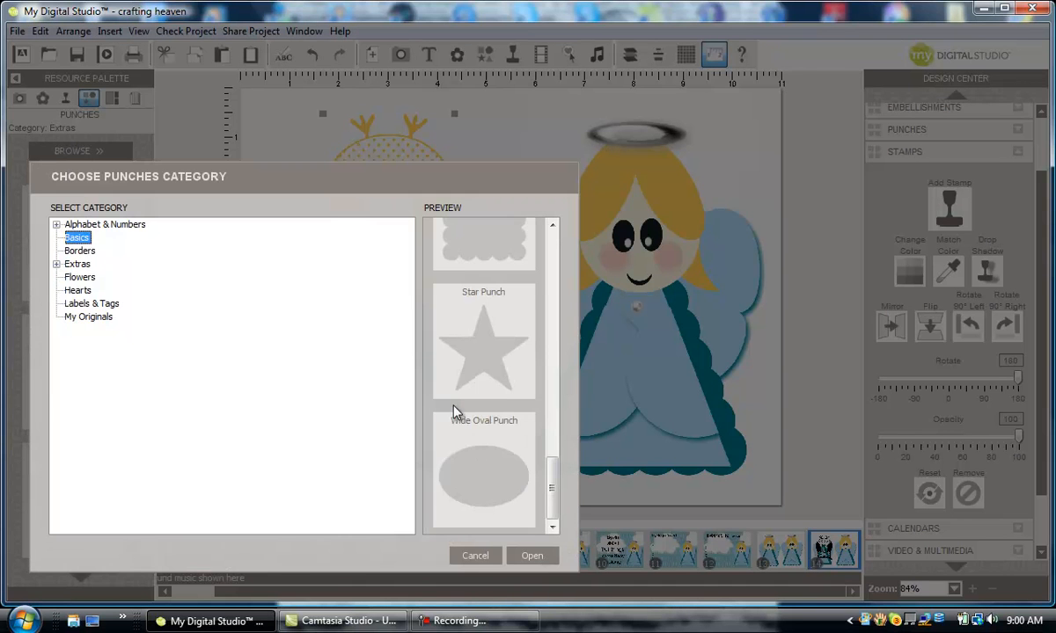
{"action": "left_click", "coordinate": [542, 556]}
Add a 1.25 Circle Punch, enlarge it to about 212 × 212, and position it over the upper body of the upside-down owl.
{"action": "left_click_drag", "start_coordinate": [119, 256], "coordinate": [347, 123]}
{"action": "left_click_drag", "start_coordinate": [376, 159], "coordinate": [456, 212]}
{"action": "left_click_drag", "start_coordinate": [355, 144], "coordinate": [369, 162]}
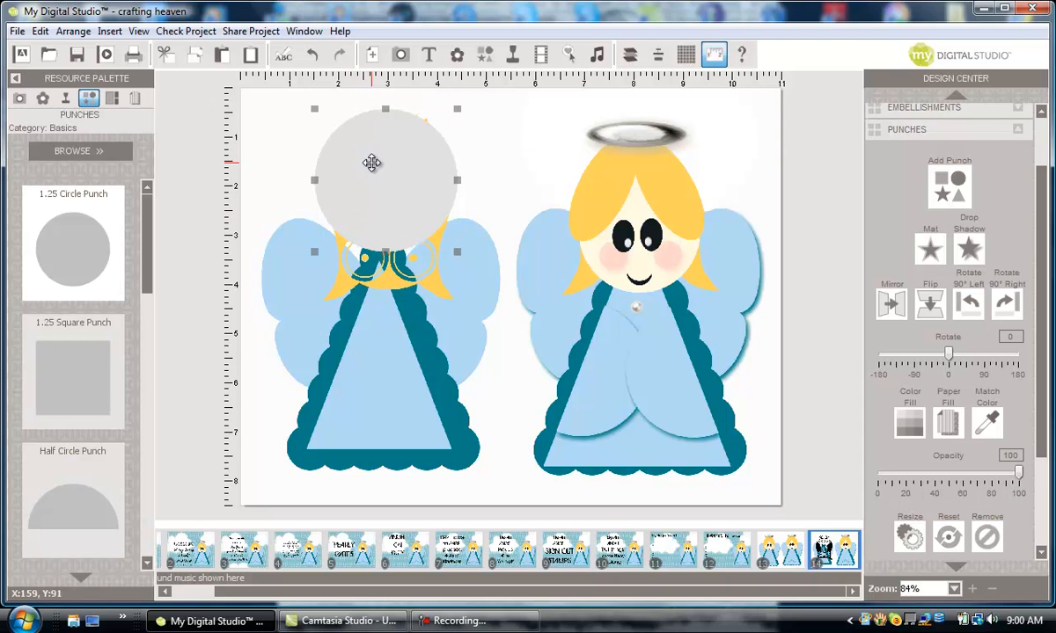
{"action": "left_click_drag", "start_coordinate": [459, 106], "coordinate": [465, 104]}
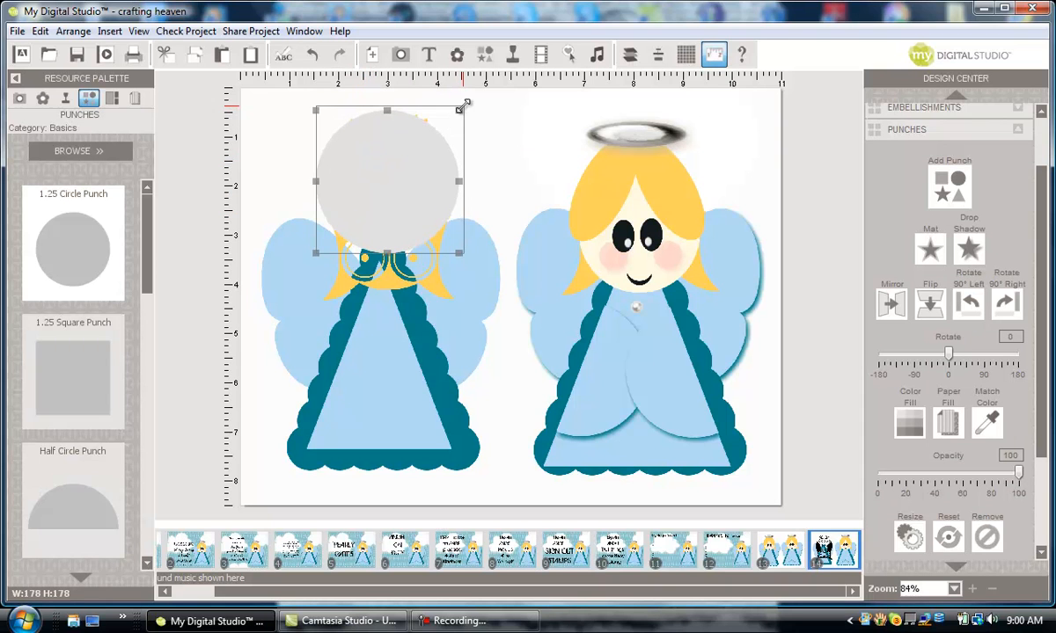
{"action": "left_click_drag", "start_coordinate": [423, 133], "coordinate": [403, 150]}
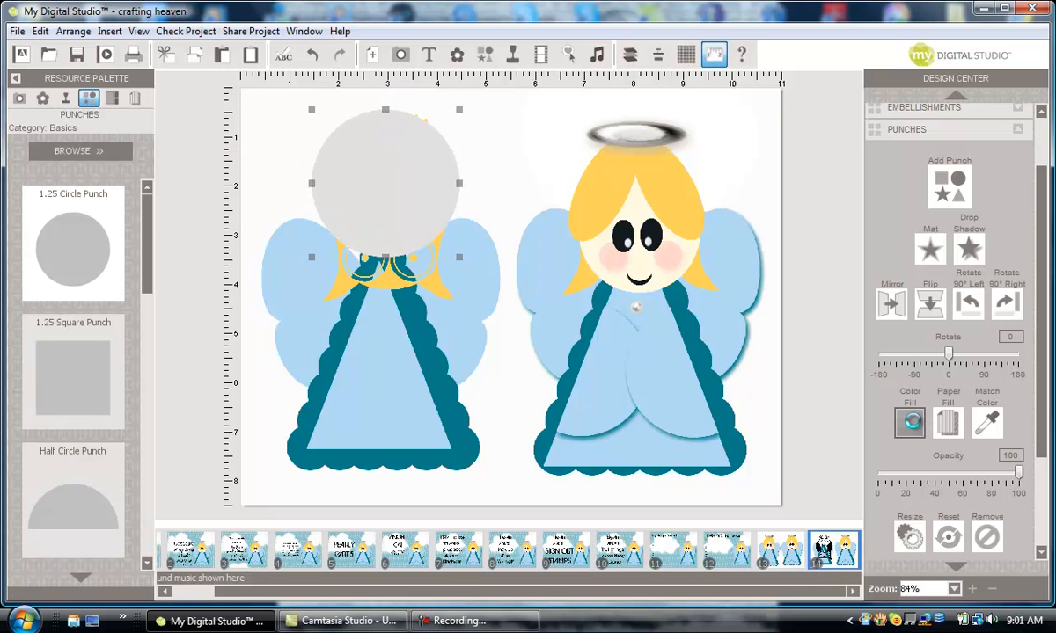
Fill the circle over the owl's upper body with white.
{"action": "left_click", "coordinate": [910, 424]}
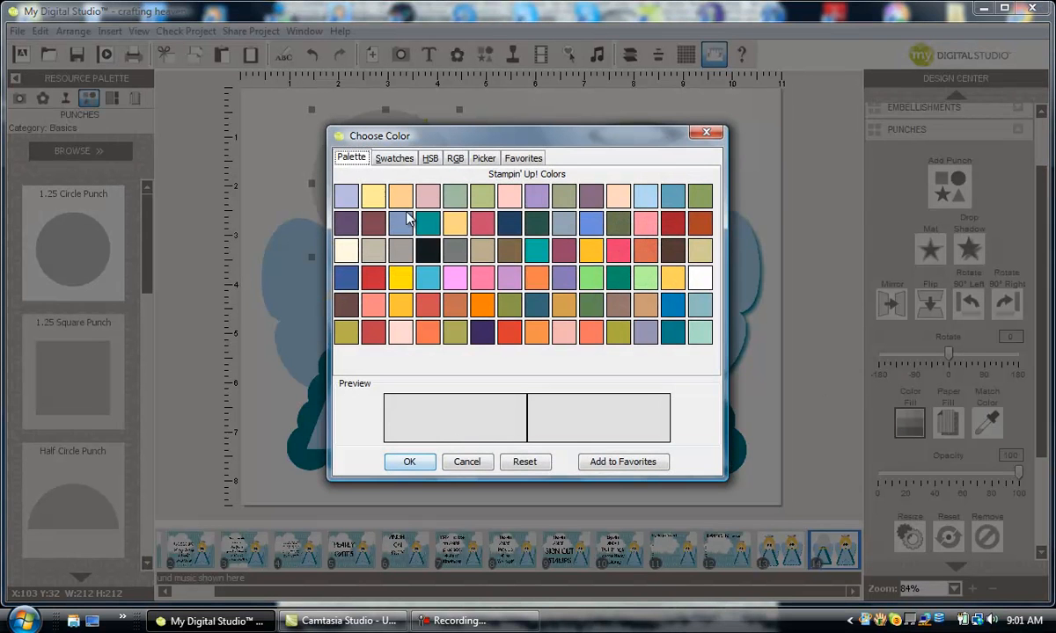
{"action": "left_click", "coordinate": [700, 278]}
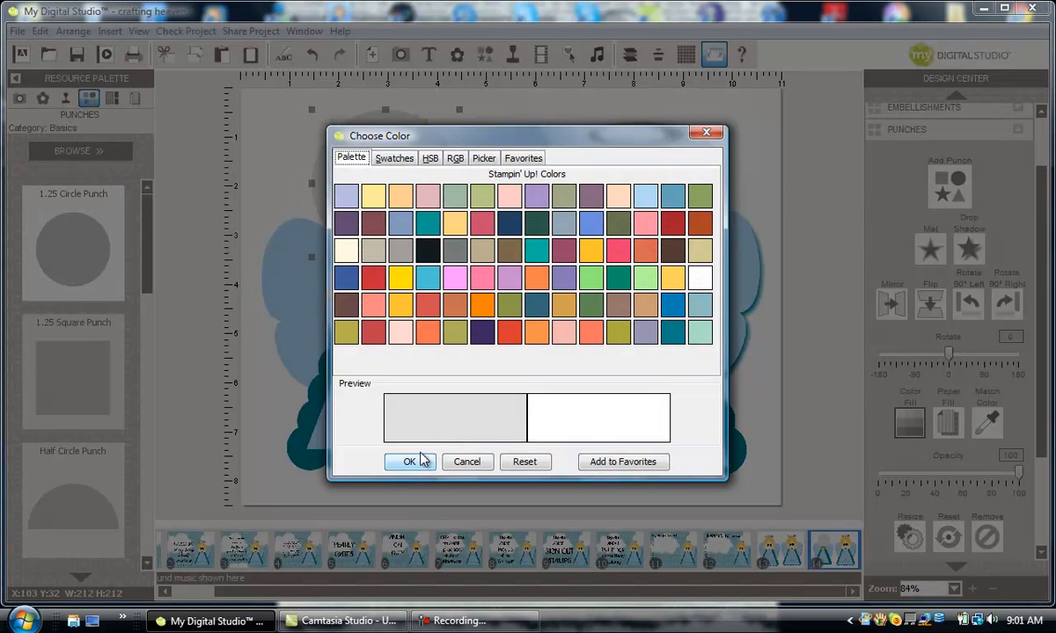
{"action": "left_click", "coordinate": [407, 461]}
Add another 1.25 Circle Punch, stretch it into an oval about 182 × 205, and place it above the dress as the face.
{"action": "left_click_drag", "start_coordinate": [50, 243], "coordinate": [366, 206]}
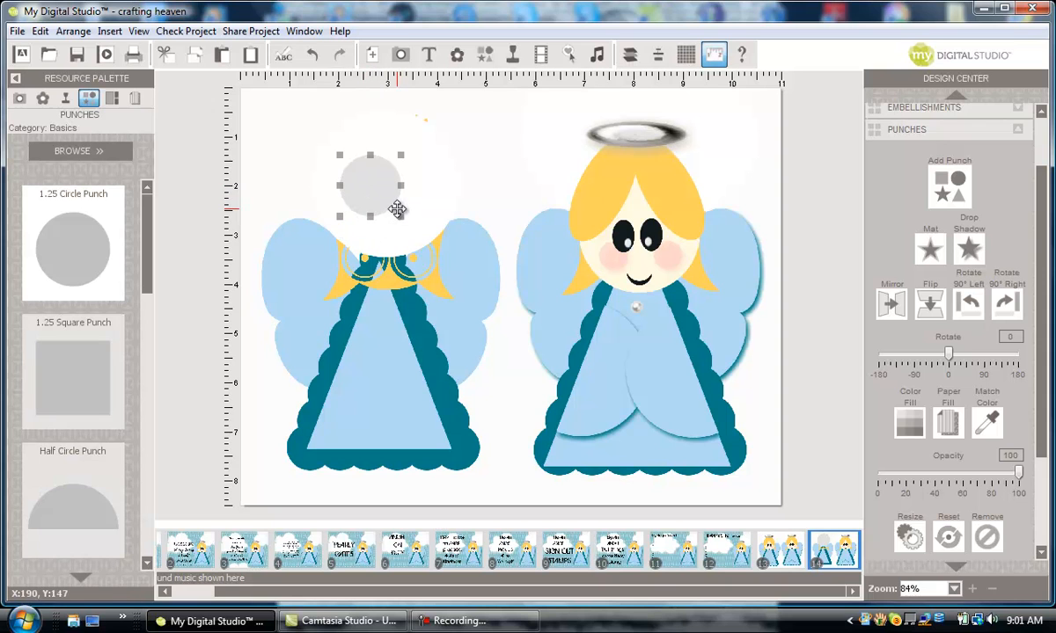
{"action": "left_click_drag", "start_coordinate": [401, 214], "coordinate": [384, 157]}
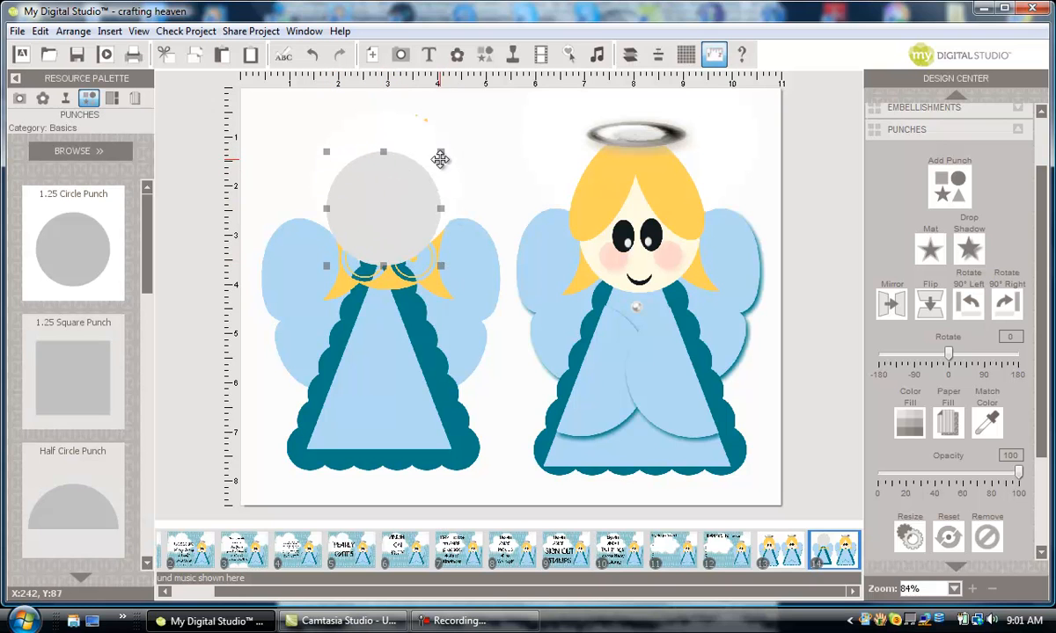
{"action": "left_click_drag", "start_coordinate": [439, 264], "coordinate": [446, 274]}
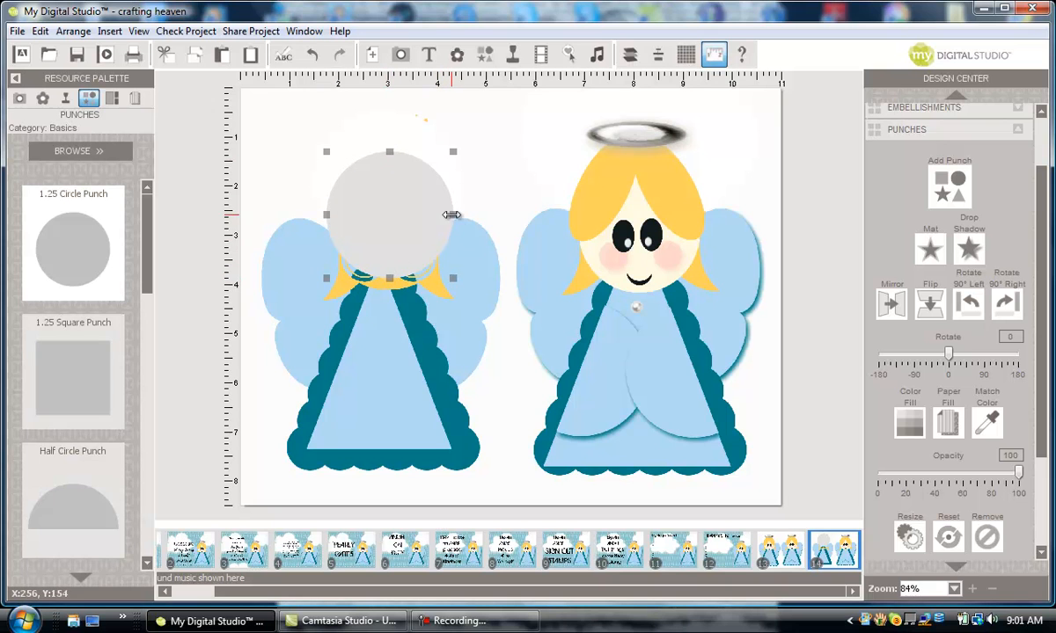
{"action": "left_click_drag", "start_coordinate": [391, 151], "coordinate": [391, 135]}
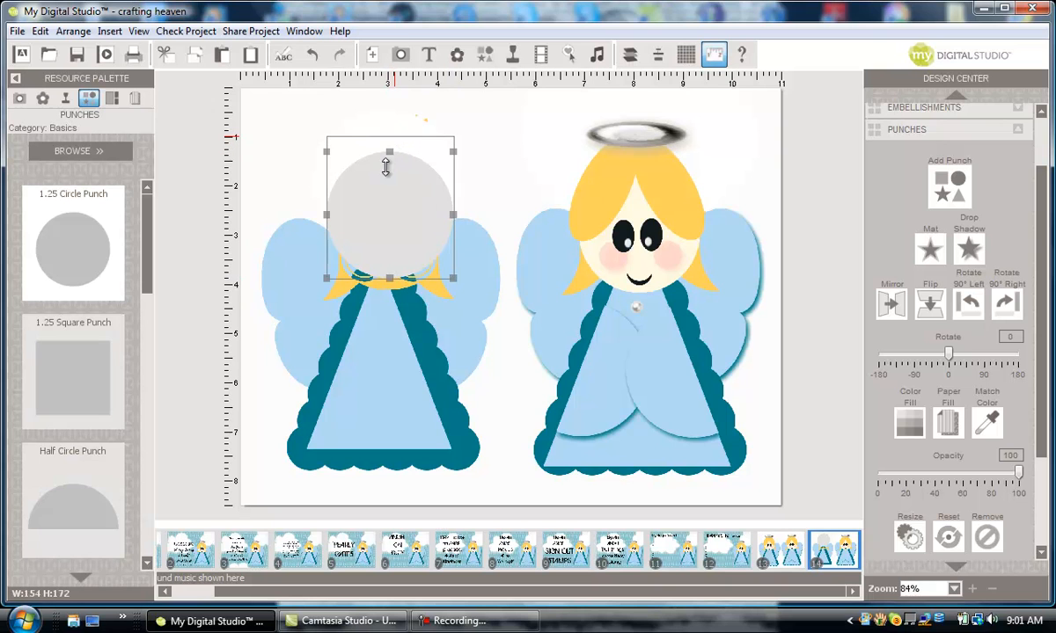
{"action": "left_click_drag", "start_coordinate": [392, 187], "coordinate": [390, 195]}
{"action": "left_click_drag", "start_coordinate": [386, 202], "coordinate": [390, 213]}
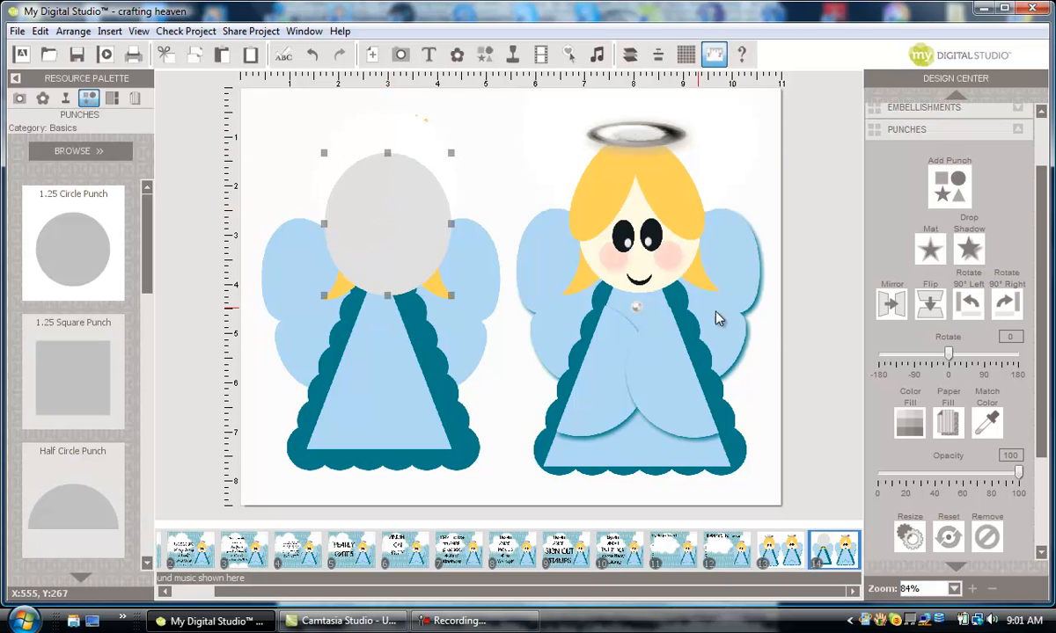
Fill the face oval with pale peach and nudge it into place between the hair tips.
{"action": "left_click", "coordinate": [911, 424]}
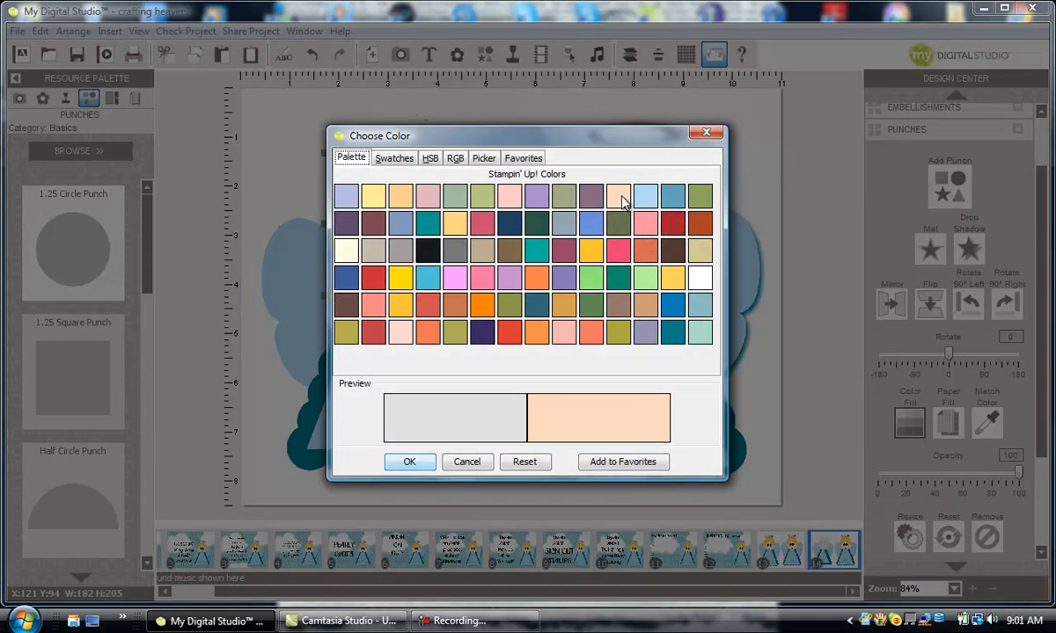
{"action": "left_click", "coordinate": [410, 463]}
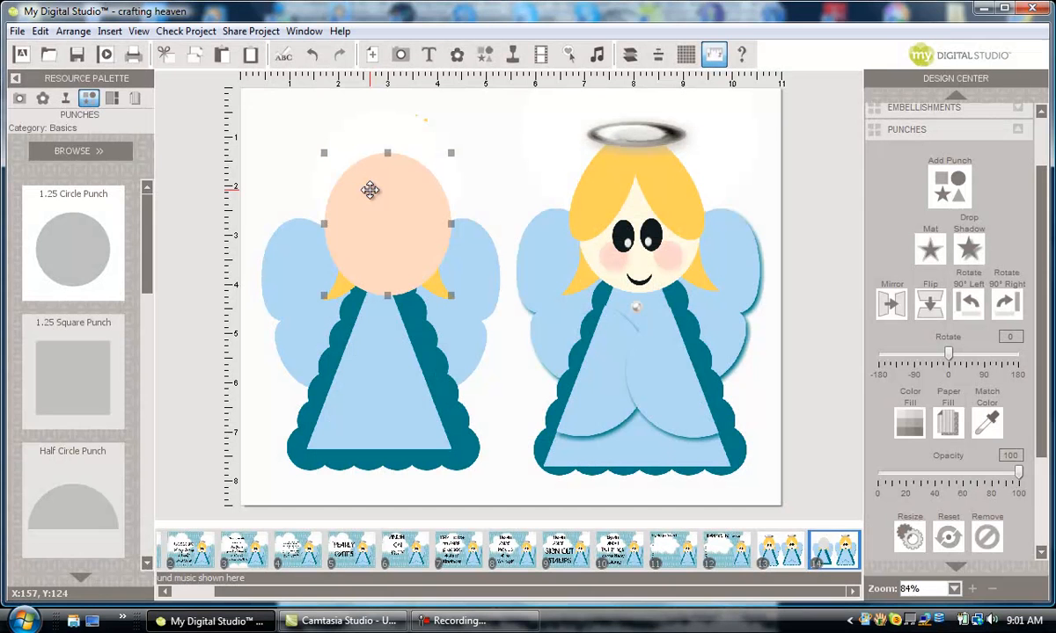
{"action": "left_click_drag", "start_coordinate": [384, 180], "coordinate": [378, 193]}
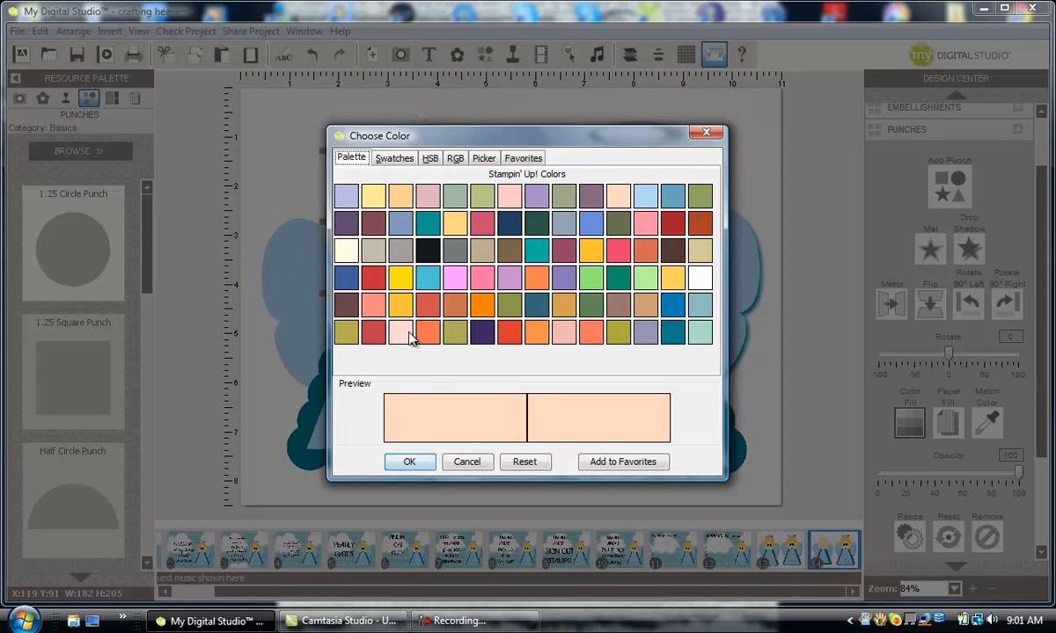
Try a pale pink fill on the face oval and return it to pale peach.
{"action": "left_click", "coordinate": [424, 462]}
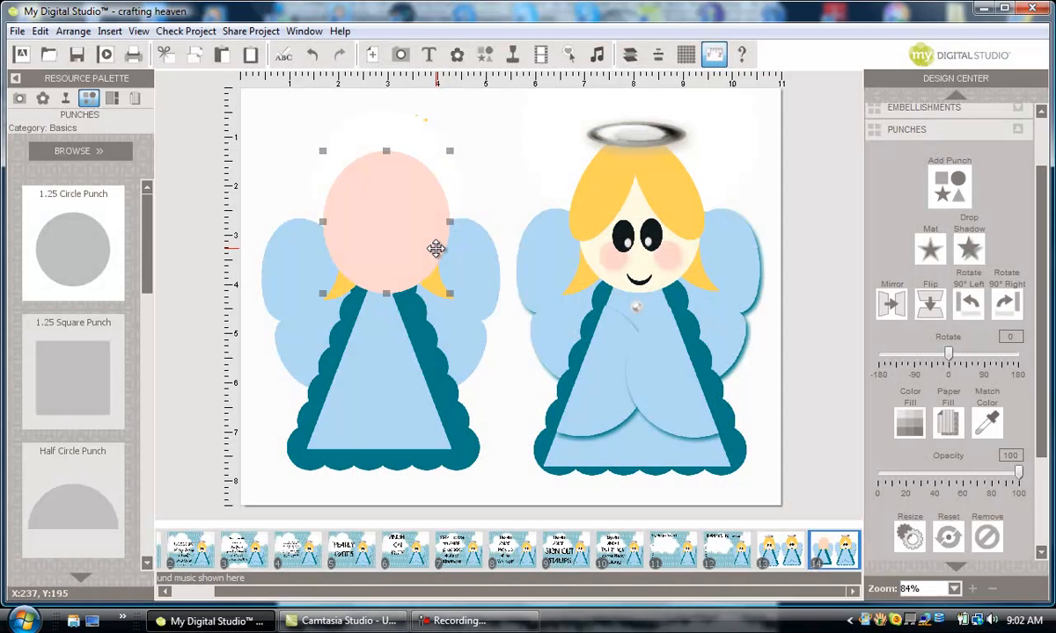
{"action": "left_click", "coordinate": [923, 423]}
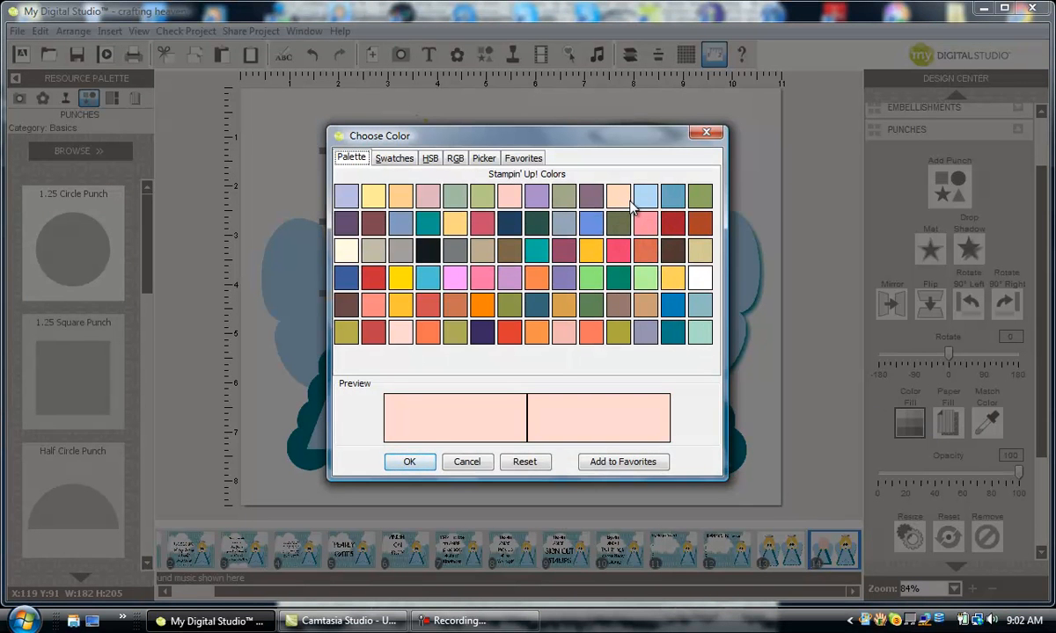
{"action": "left_click", "coordinate": [410, 462]}
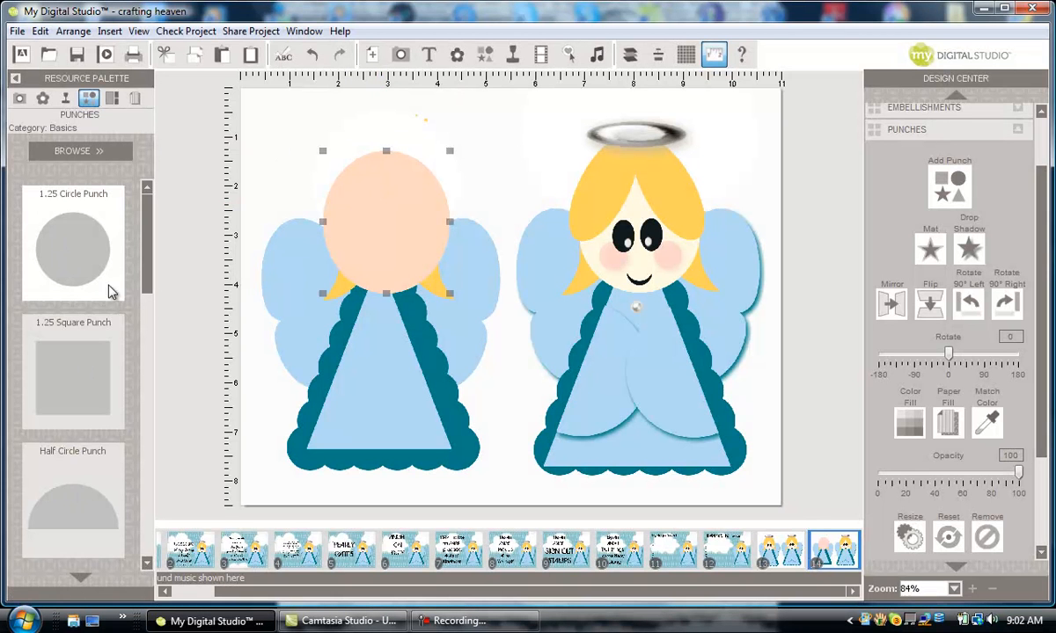
Add a Medium Oval Punch over the top of the face and enlarge it to about 155 × 95.
{"action": "left_click_drag", "start_coordinate": [151, 251], "coordinate": [148, 371]}
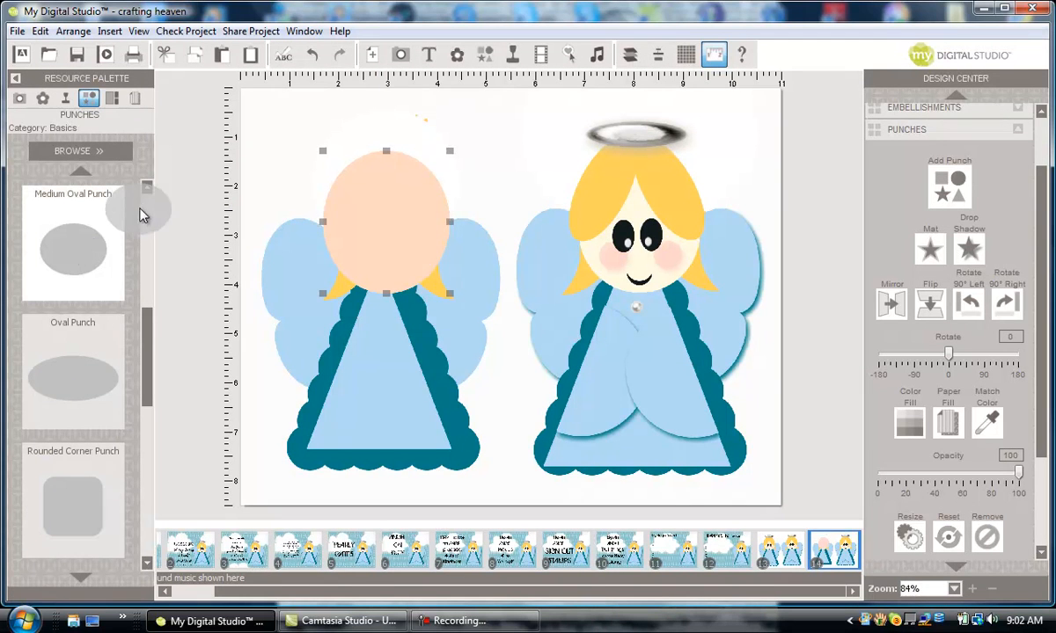
{"action": "left_click_drag", "start_coordinate": [160, 231], "coordinate": [443, 156]}
{"action": "left_click_drag", "start_coordinate": [332, 176], "coordinate": [304, 179]}
{"action": "mouse_move", "coordinate": [437, 216]}
{"action": "left_mouse_down"}
{"action": "mouse_move", "coordinate": [438, 190]}
{"action": "mouse_move", "coordinate": [434, 218]}
{"action": "mouse_move", "coordinate": [409, 185]}
{"action": "mouse_move", "coordinate": [434, 217]}
{"action": "left_mouse_up"}
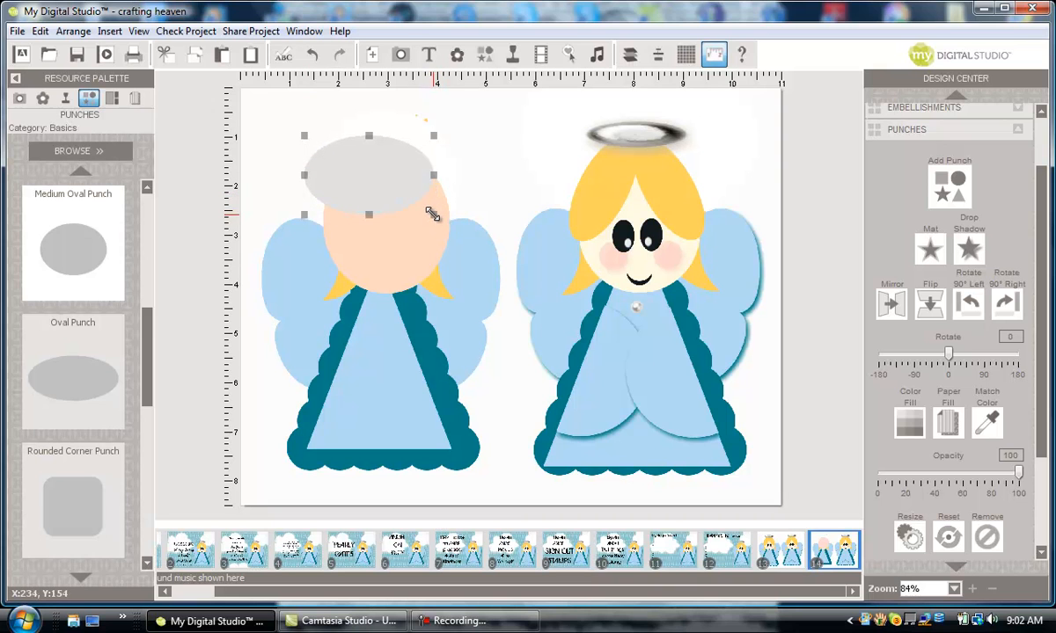
Rotate the oval to -52 degrees, reshape it to about 194 × 79, and fit it along the face's upper left as a bang.
{"action": "left_click_drag", "start_coordinate": [431, 209], "coordinate": [431, 159]}
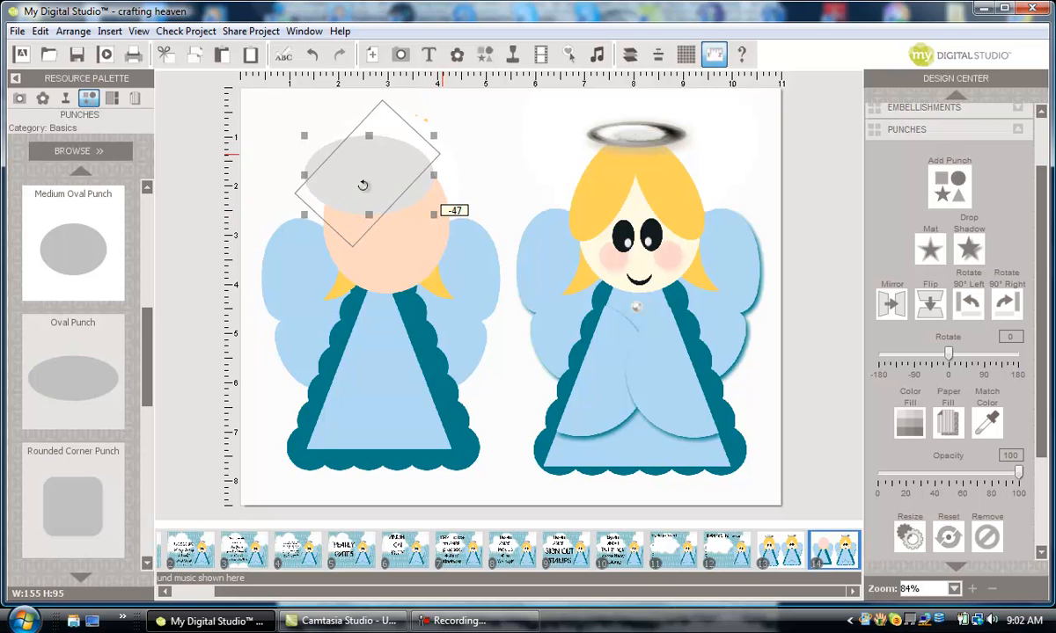
{"action": "mouse_move", "coordinate": [363, 185]}
{"action": "left_mouse_down"}
{"action": "mouse_move", "coordinate": [353, 208]}
{"action": "mouse_move", "coordinate": [383, 216]}
{"action": "mouse_move", "coordinate": [359, 188]}
{"action": "left_mouse_up"}
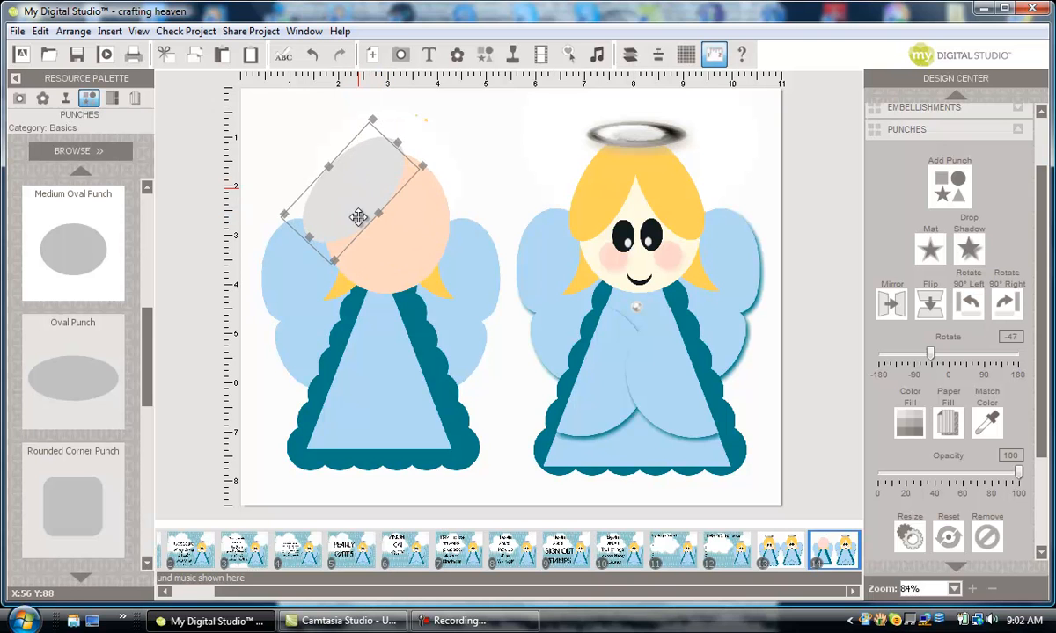
{"action": "left_click_drag", "start_coordinate": [396, 148], "coordinate": [400, 142]}
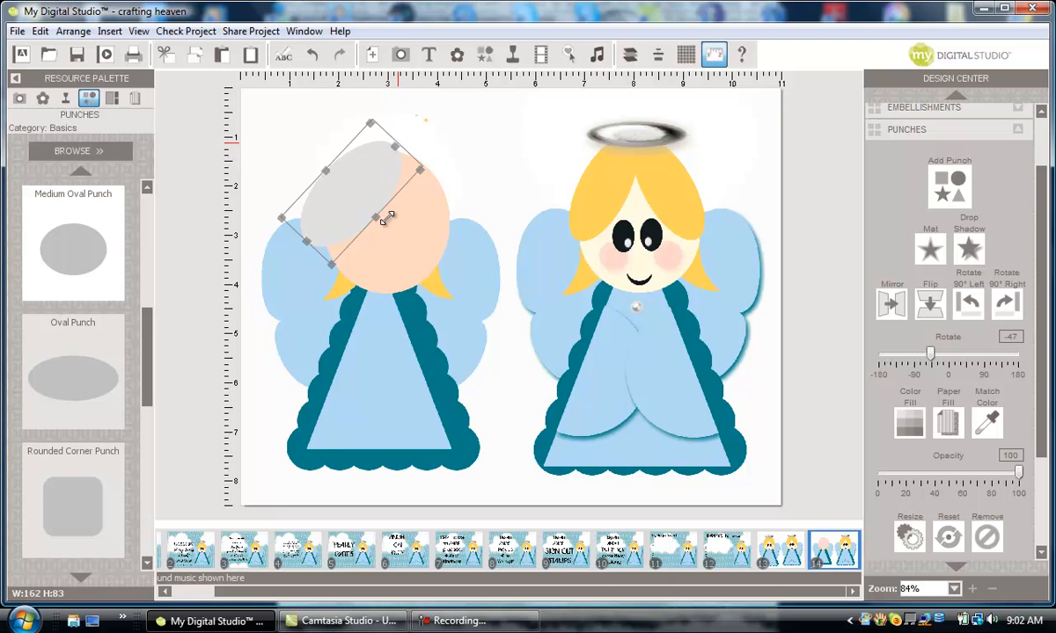
{"action": "left_click_drag", "start_coordinate": [374, 214], "coordinate": [364, 211]}
{"action": "left_click_drag", "start_coordinate": [305, 240], "coordinate": [327, 262]}
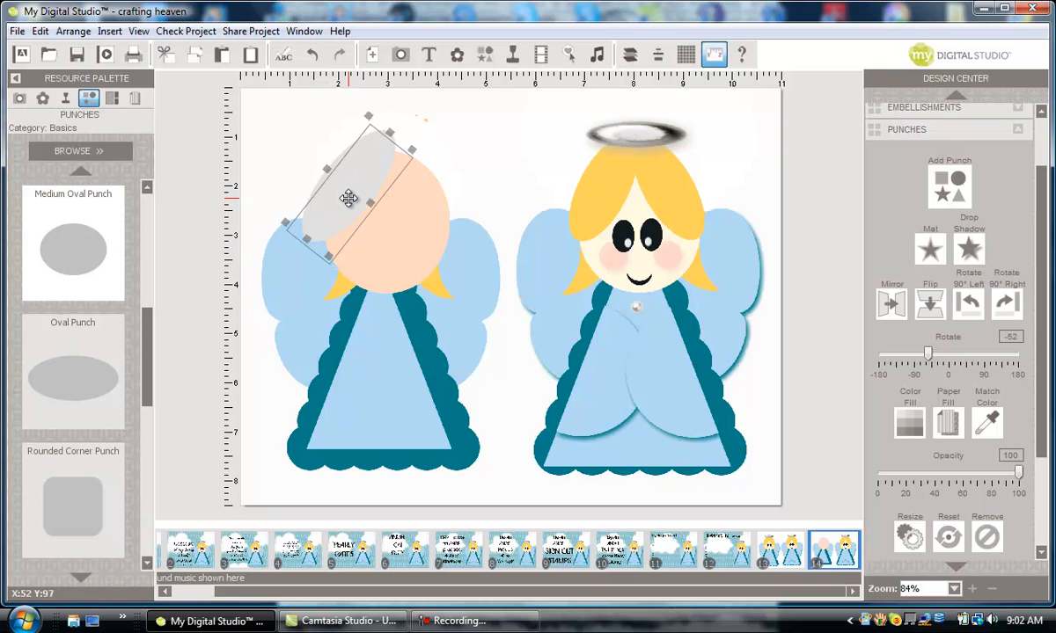
{"action": "left_click_drag", "start_coordinate": [348, 198], "coordinate": [350, 207]}
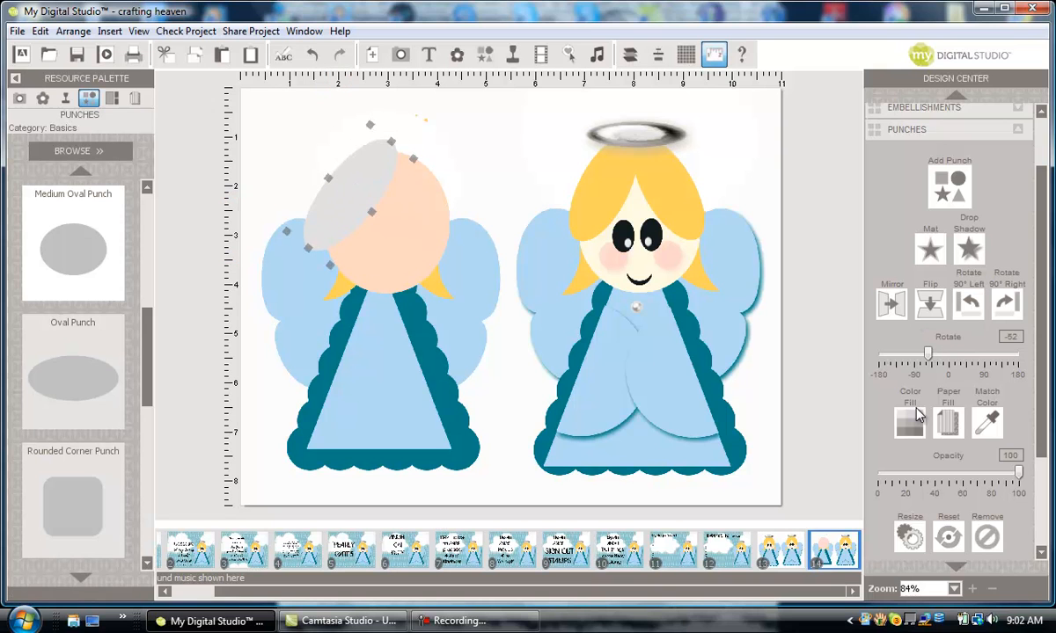
Fill the rotated bang oval with the golden yellow that matches the finished angel's hair.
{"action": "left_click", "coordinate": [924, 418]}
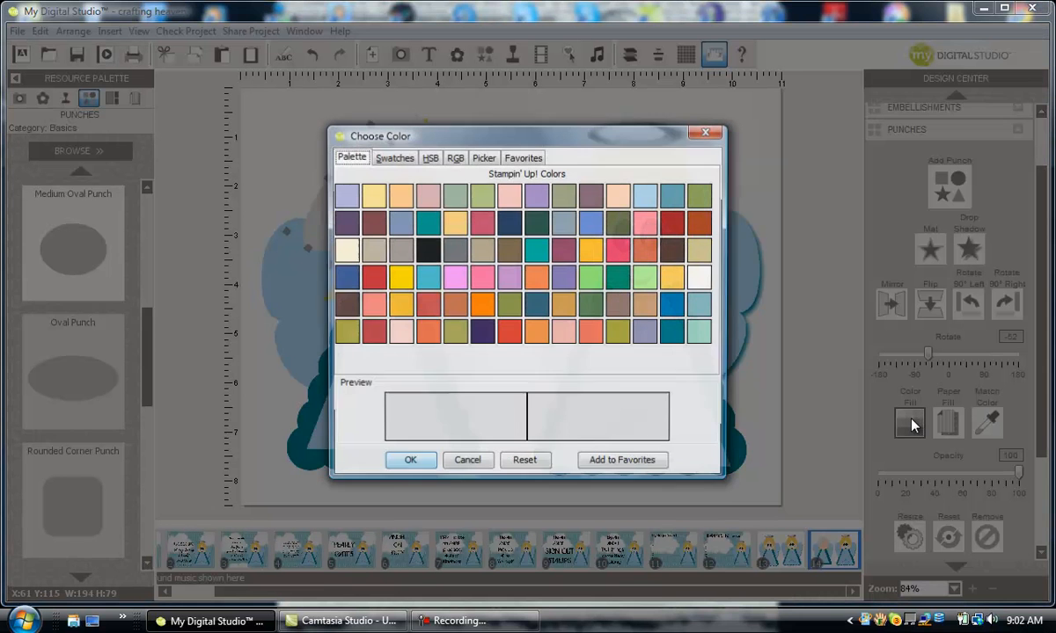
{"action": "left_click", "coordinate": [678, 285]}
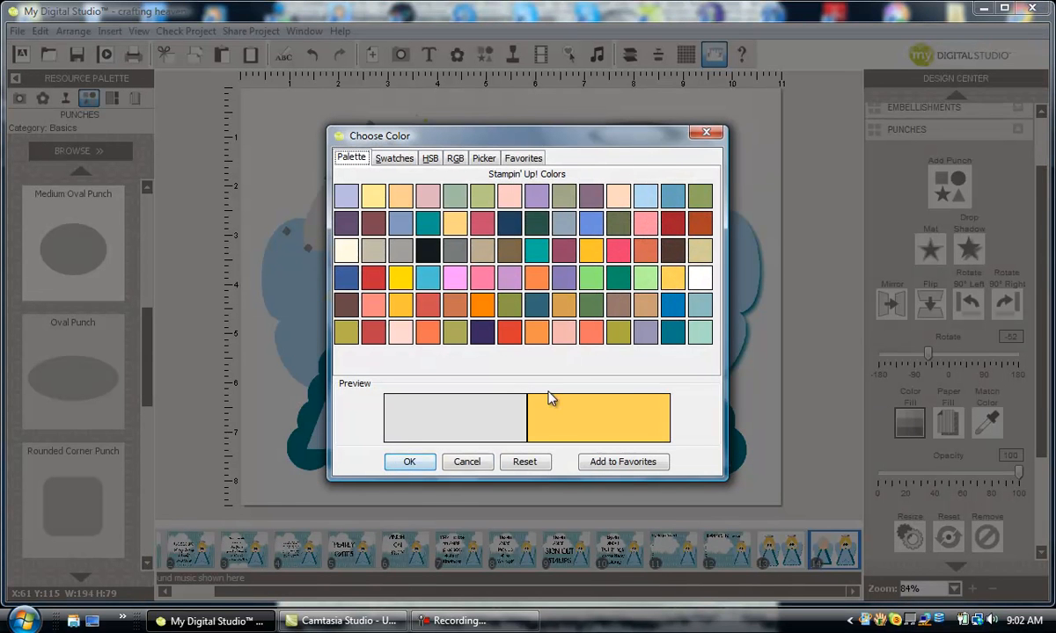
{"action": "left_click", "coordinate": [410, 463]}
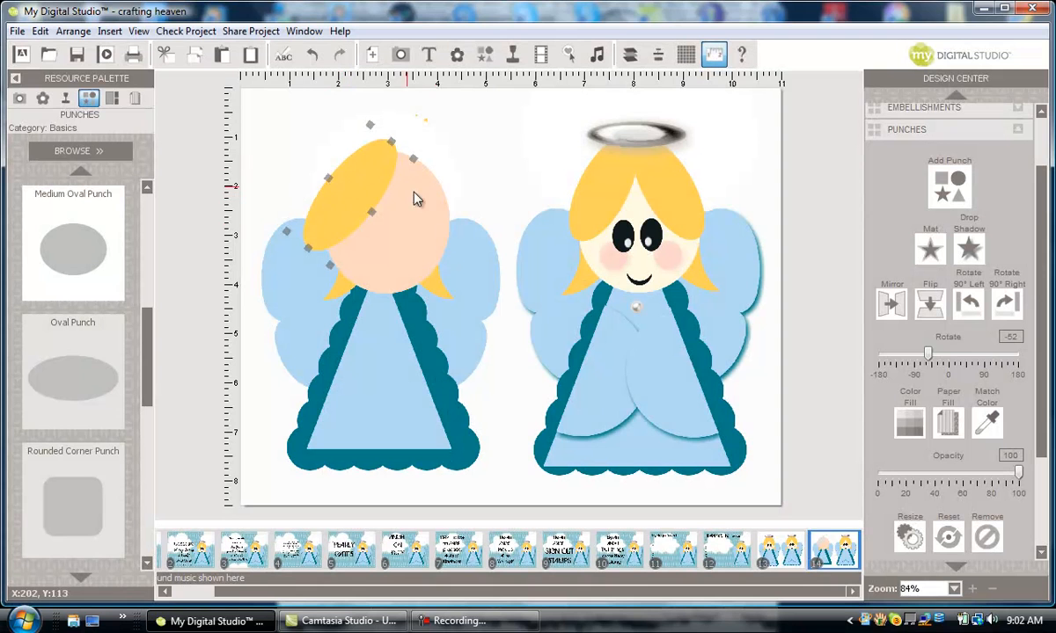
Add another Medium Oval Punch on the face, shrink it to about 57 × 44, and rotate it 90 degrees as an eye.
{"action": "left_click_drag", "start_coordinate": [75, 234], "coordinate": [381, 227]}
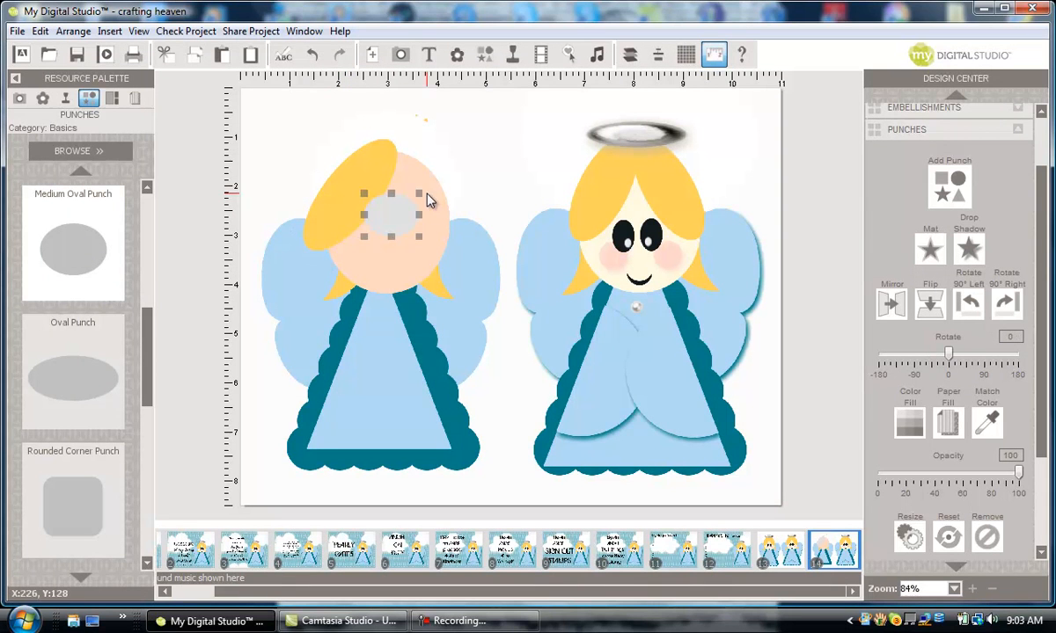
{"action": "left_click_drag", "start_coordinate": [421, 194], "coordinate": [405, 205]}
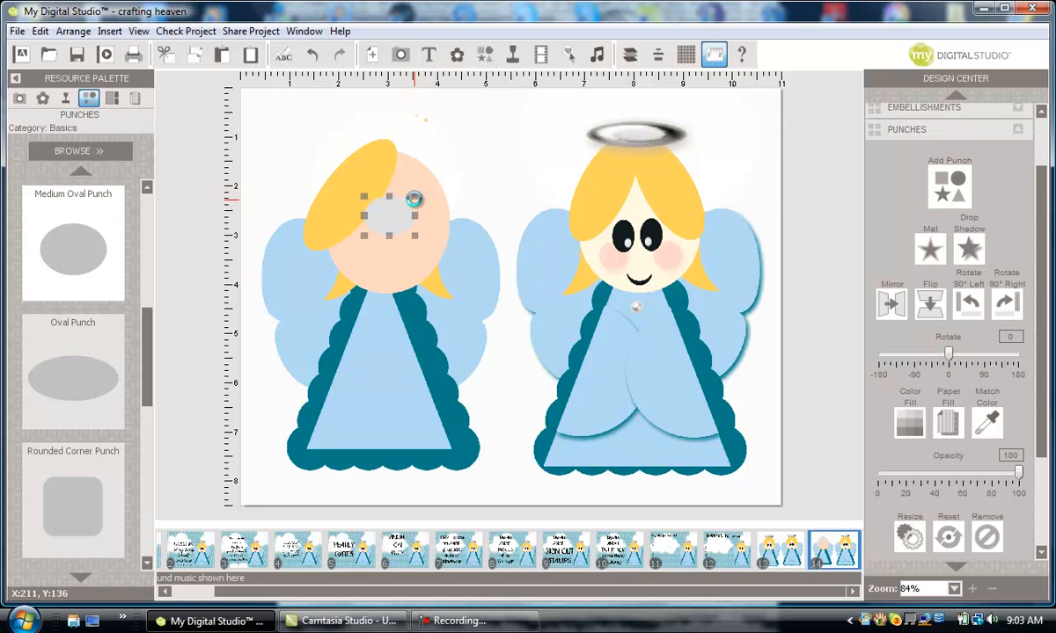
{"action": "left_click", "coordinate": [1005, 303]}
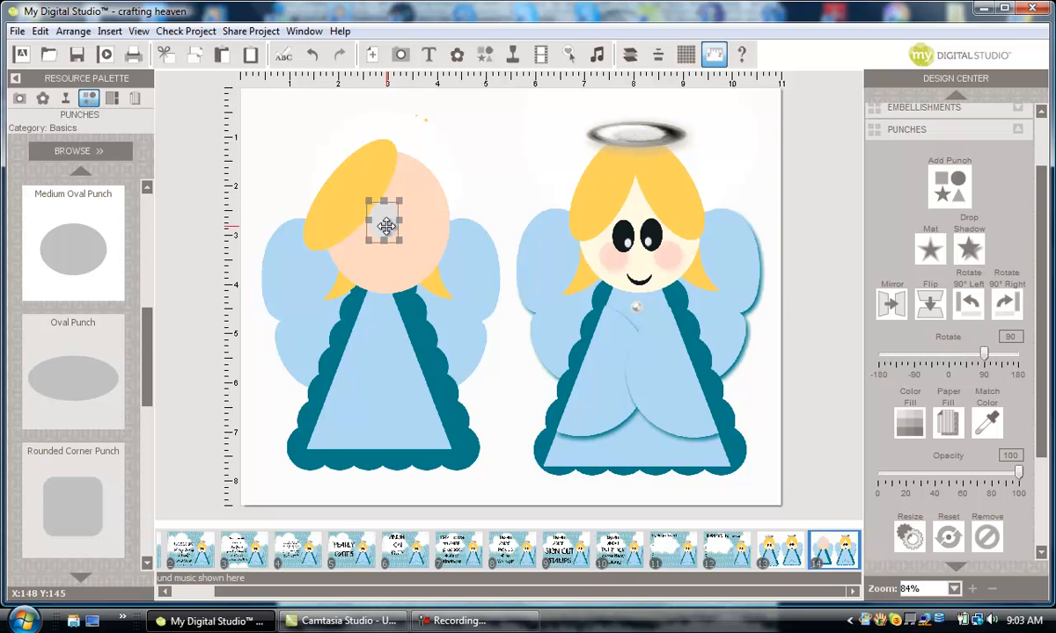
Fill the upright eye oval with black.
{"action": "left_click", "coordinate": [909, 421]}
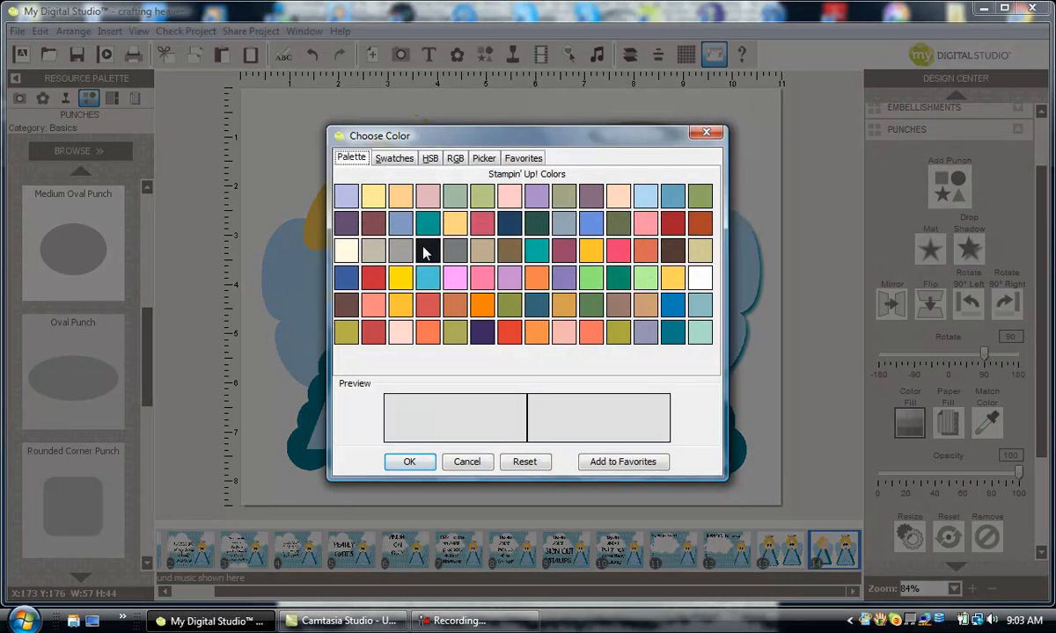
{"action": "left_click", "coordinate": [428, 251]}
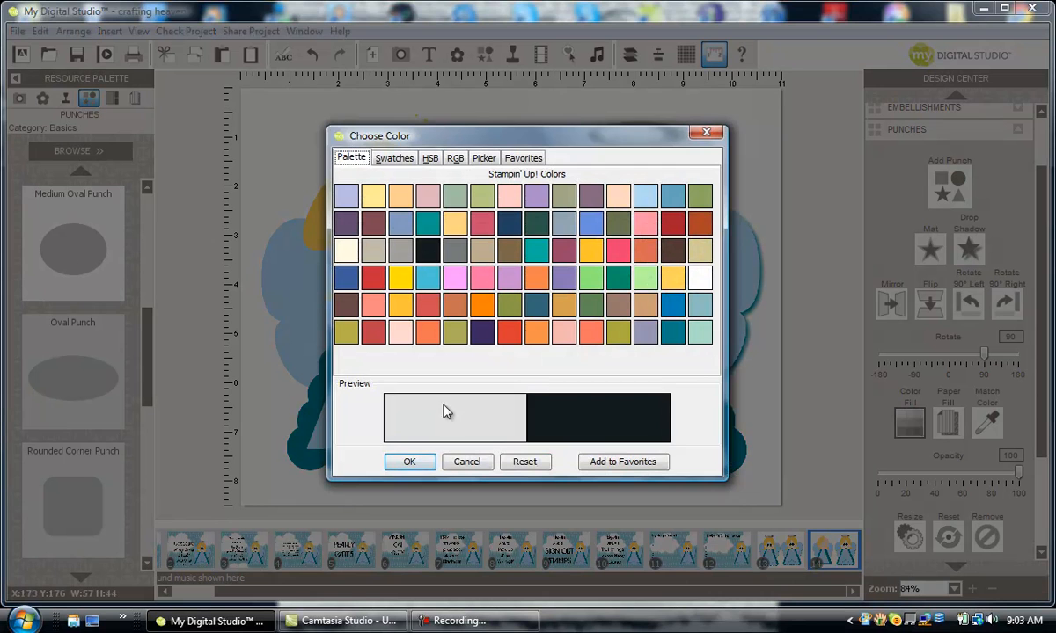
{"action": "left_click", "coordinate": [419, 465]}
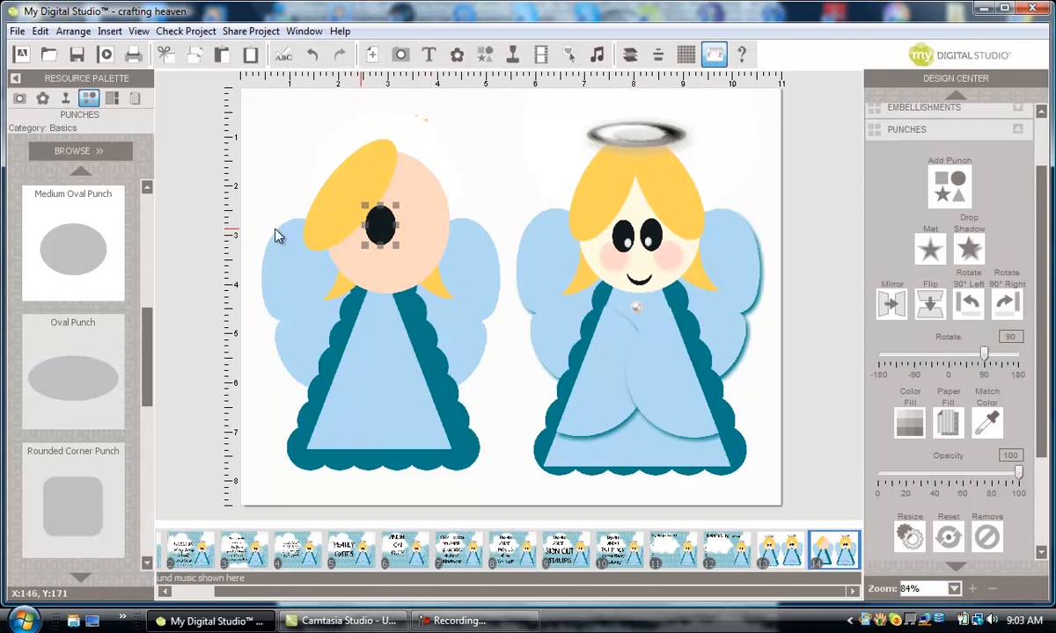
Add a 1.25 Circle Punch about 47 × 47 below and beside the eye as a cheek, and fill it with pale pink.
{"action": "left_click_drag", "start_coordinate": [146, 306], "coordinate": [143, 196]}
{"action": "left_click_drag", "start_coordinate": [75, 234], "coordinate": [368, 248]}
{"action": "left_click", "coordinate": [912, 419]}
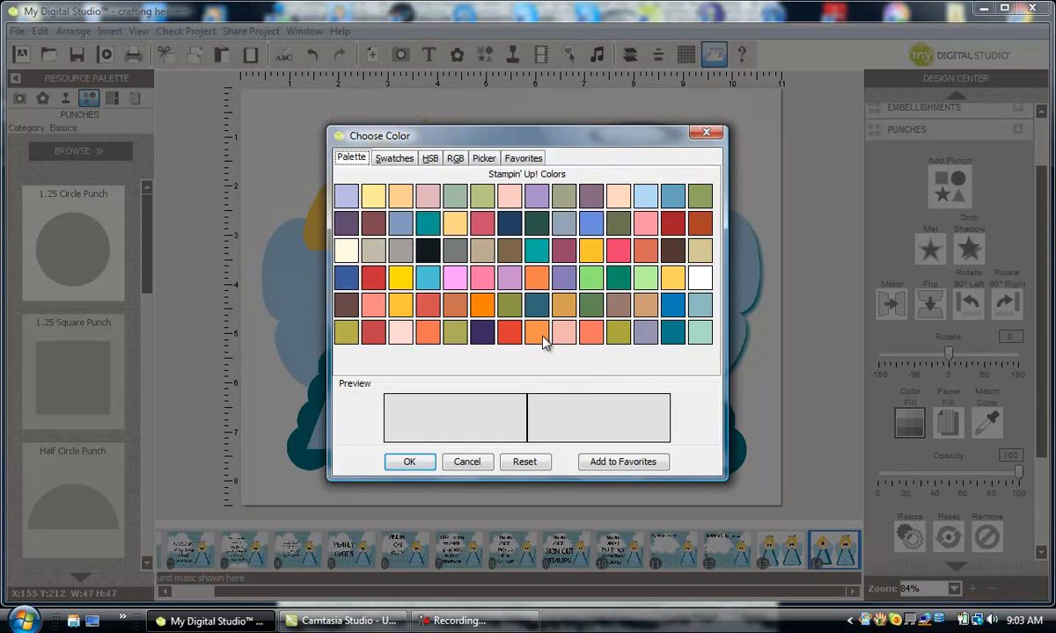
{"action": "left_click", "coordinate": [410, 463]}
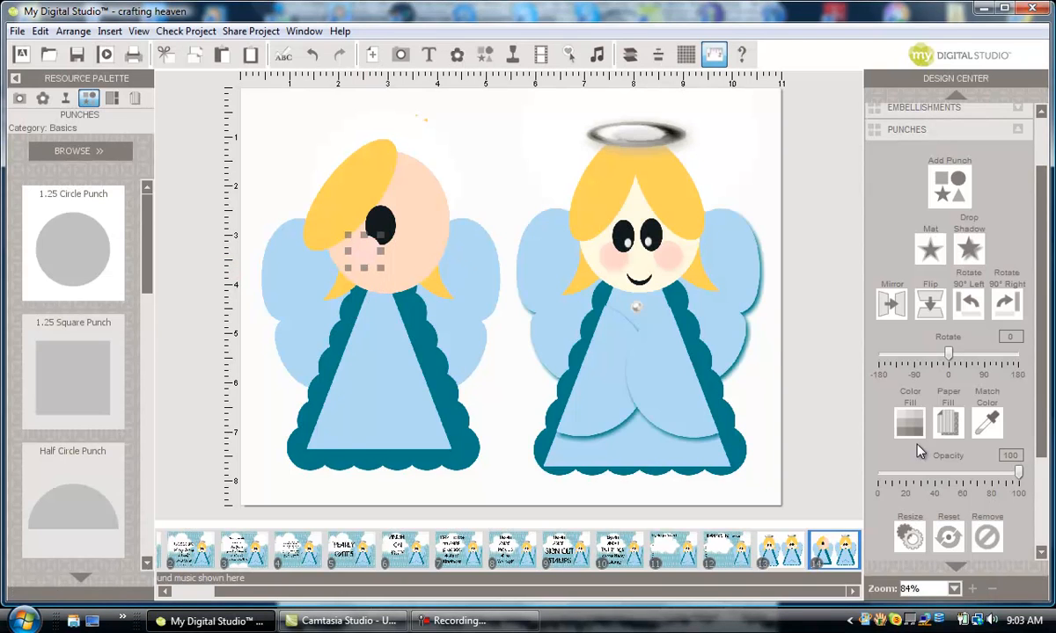
Refill the cheek circle with a deeper blush pink and lower its opacity to 60.
{"action": "left_click", "coordinate": [911, 424]}
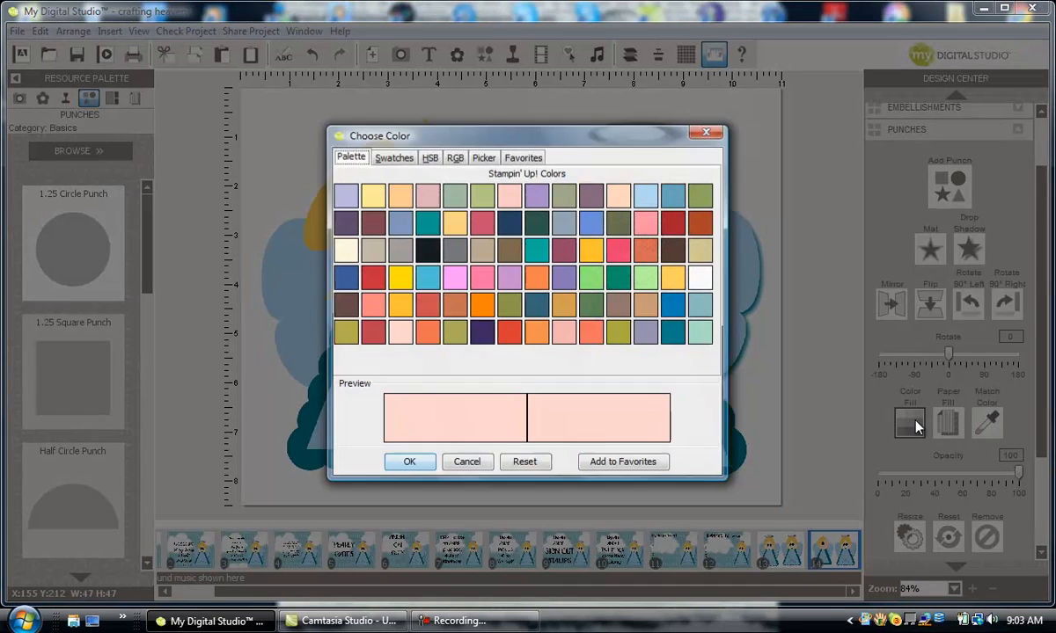
{"action": "left_click", "coordinate": [411, 462]}
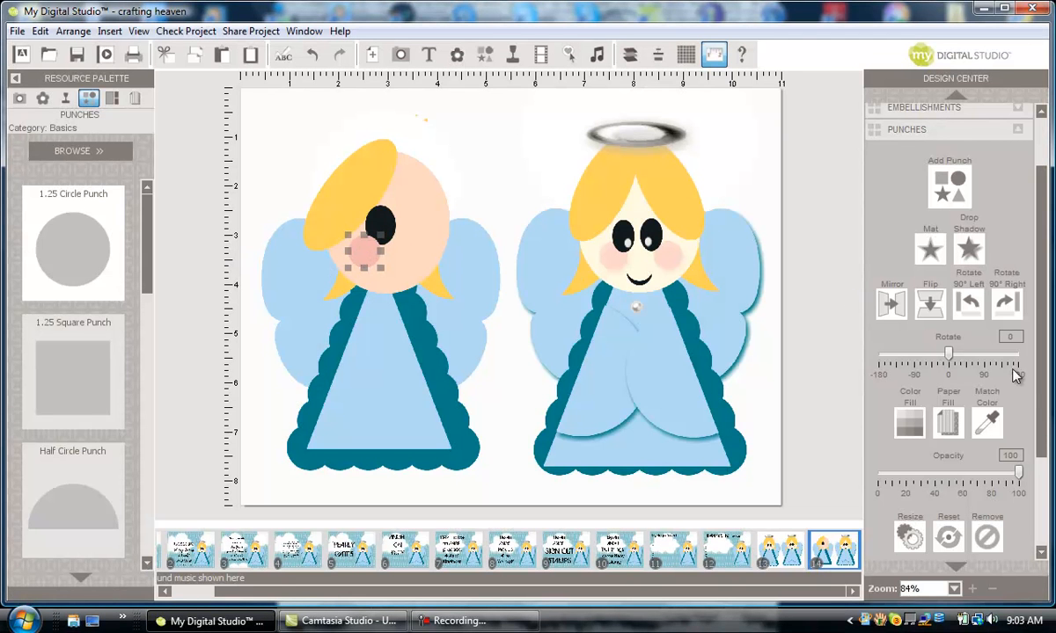
{"action": "left_click_drag", "start_coordinate": [1019, 475], "coordinate": [980, 478]}
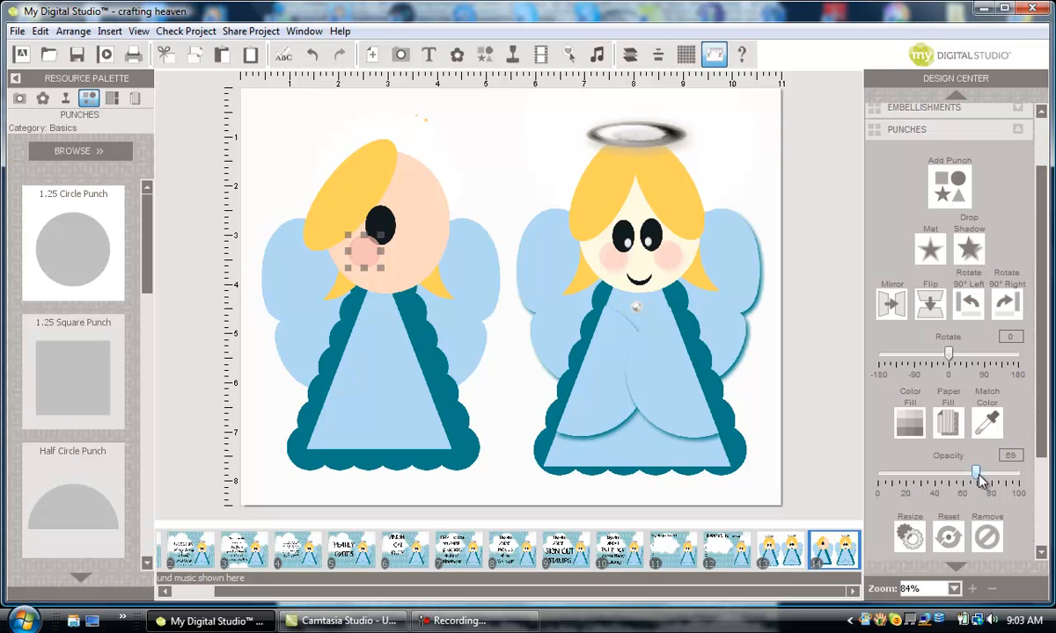
{"action": "left_click_drag", "start_coordinate": [971, 476], "coordinate": [963, 476]}
Give the cheek circle a blush pink drop shadow with 100% opacity and full blur, and bring the black eye in front of it.
{"action": "left_click", "coordinate": [969, 249]}
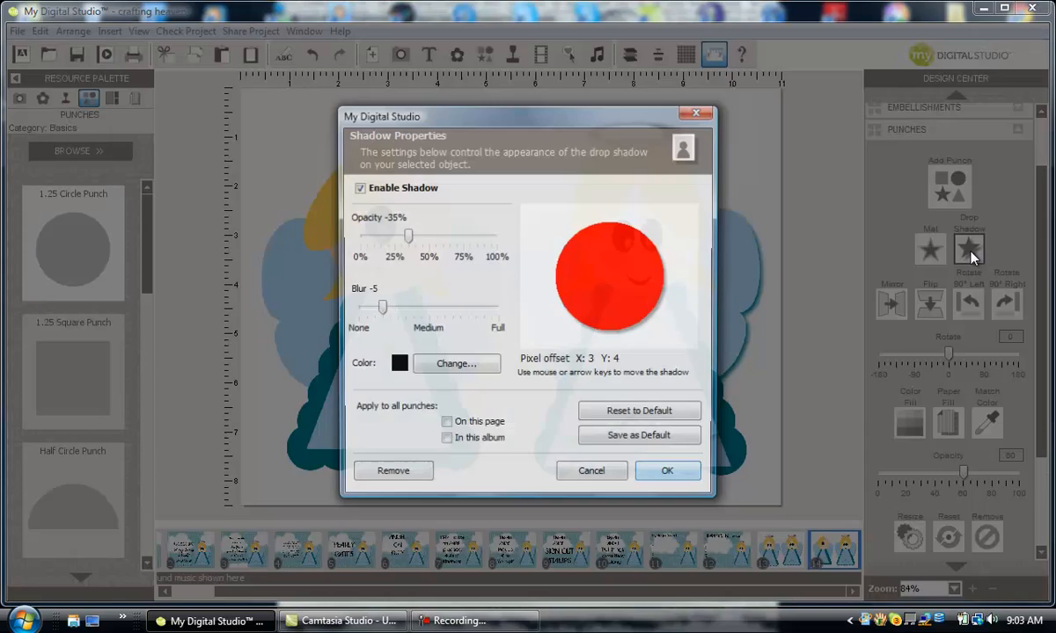
{"action": "left_click_drag", "start_coordinate": [378, 308], "coordinate": [498, 312]}
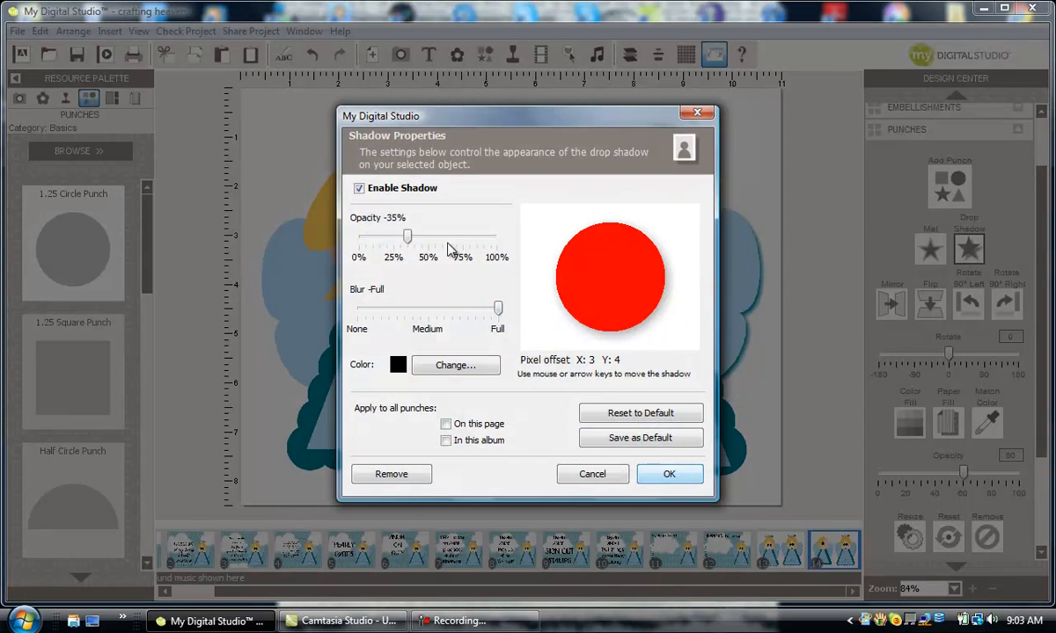
{"action": "left_click_drag", "start_coordinate": [408, 242], "coordinate": [498, 239]}
{"action": "left_click", "coordinate": [455, 365]}
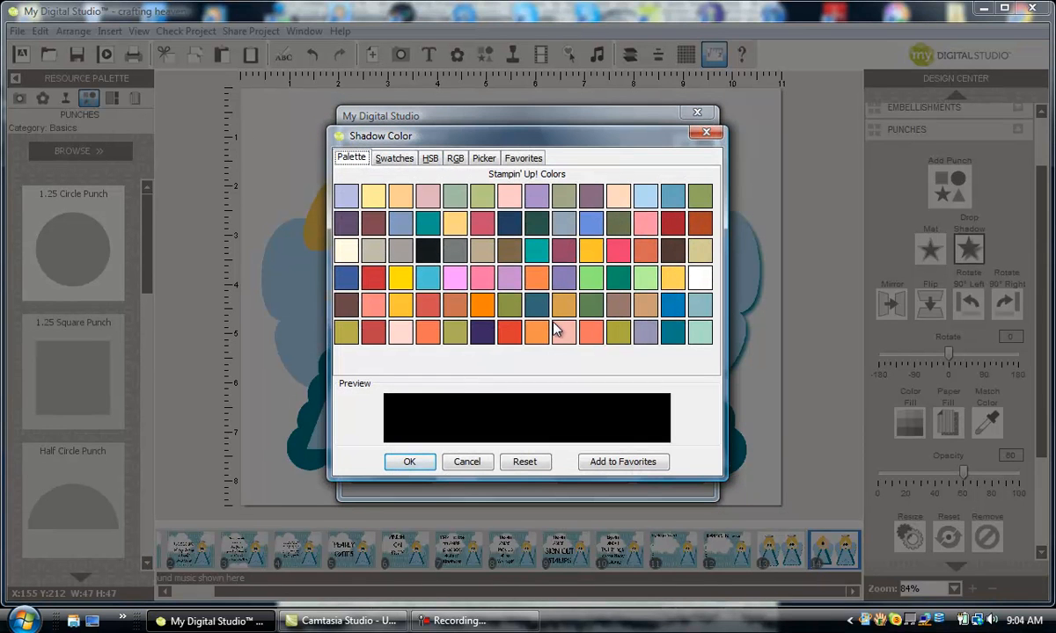
{"action": "left_click", "coordinate": [564, 338]}
{"action": "left_click", "coordinate": [410, 462]}
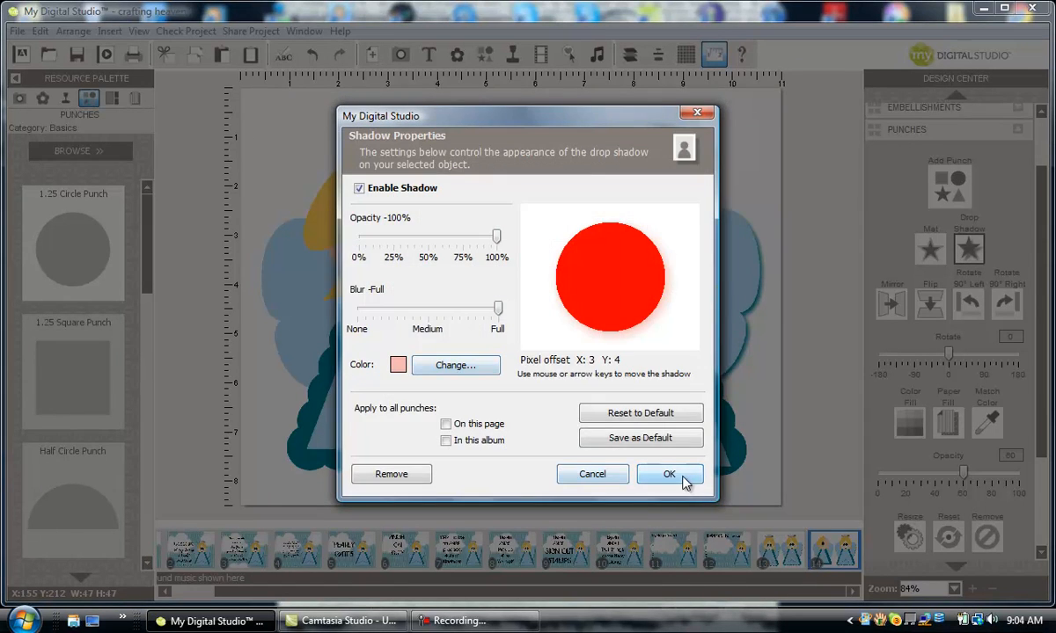
{"action": "left_click", "coordinate": [677, 473]}
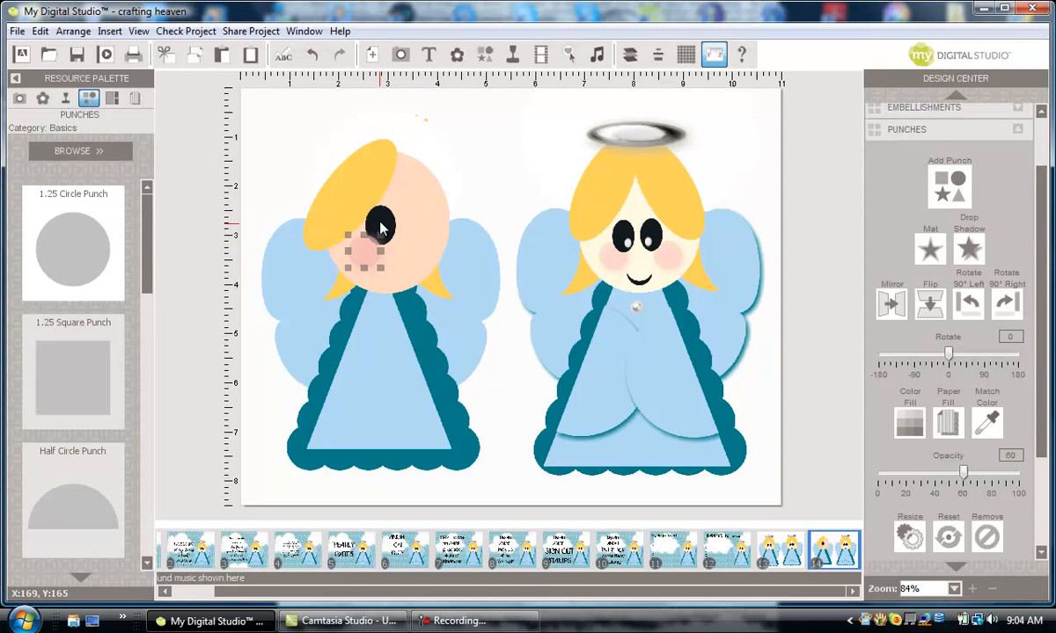
{"action": "right_click", "coordinate": [382, 217]}
{"action": "left_click", "coordinate": [432, 231]}
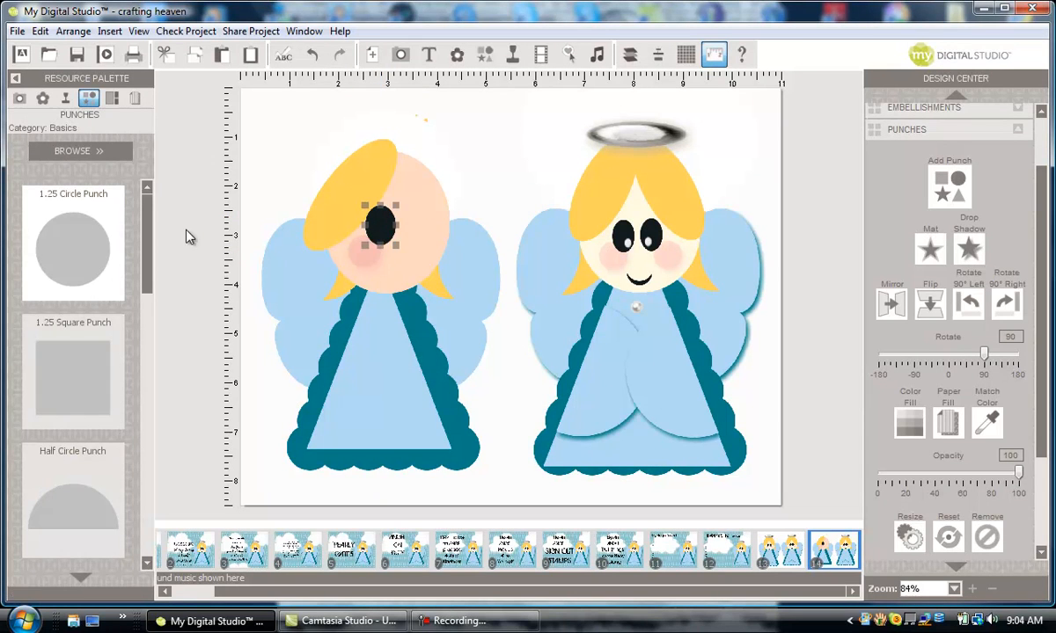
Add a Half Circle Punch to the lower face, rotate it 180 degrees, and shrink it to about 62 × 31 as a mouth.
{"action": "left_click_drag", "start_coordinate": [95, 534], "coordinate": [379, 255]}
{"action": "left_click", "coordinate": [1007, 304]}
{"action": "left_click", "coordinate": [1007, 304]}
{"action": "left_click_drag", "start_coordinate": [462, 213], "coordinate": [423, 269]}
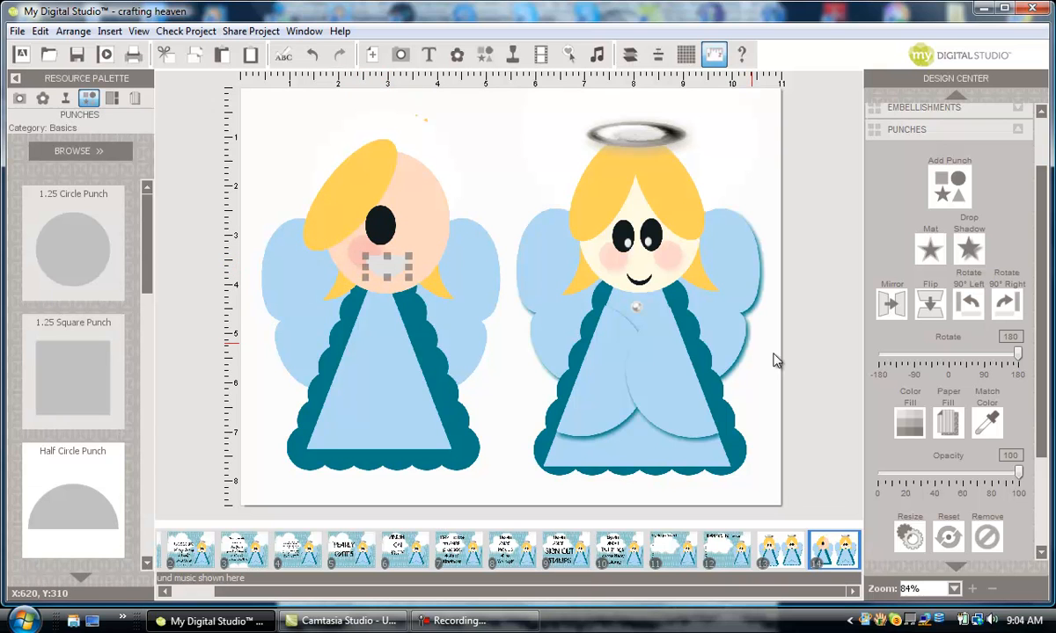
Fill the mouth half circle with black and shrink it to about 47 × 24.
{"action": "left_click", "coordinate": [911, 422]}
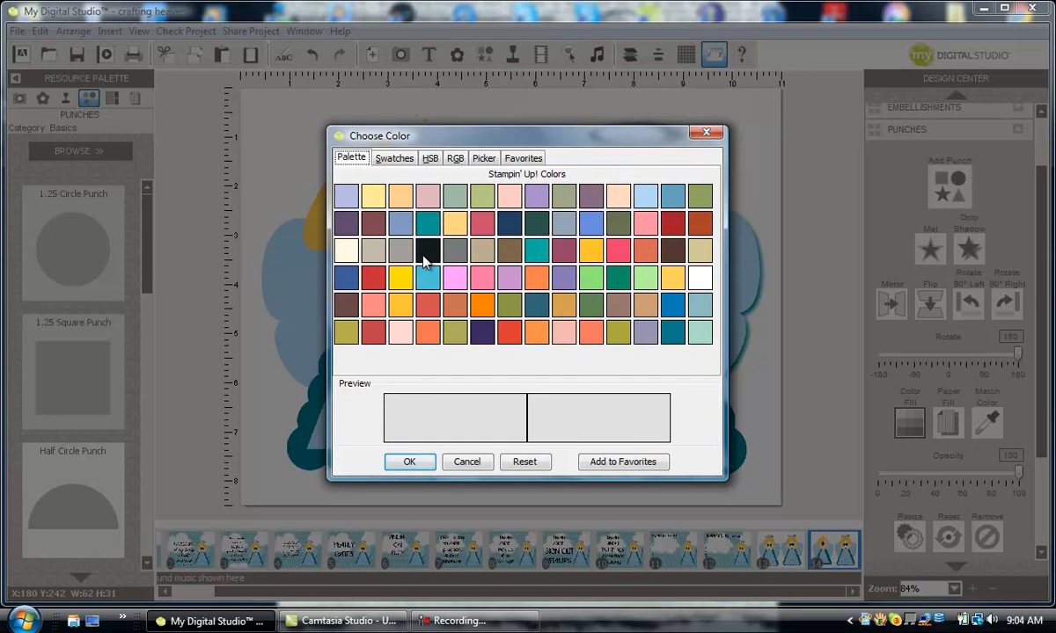
{"action": "left_click", "coordinate": [427, 251]}
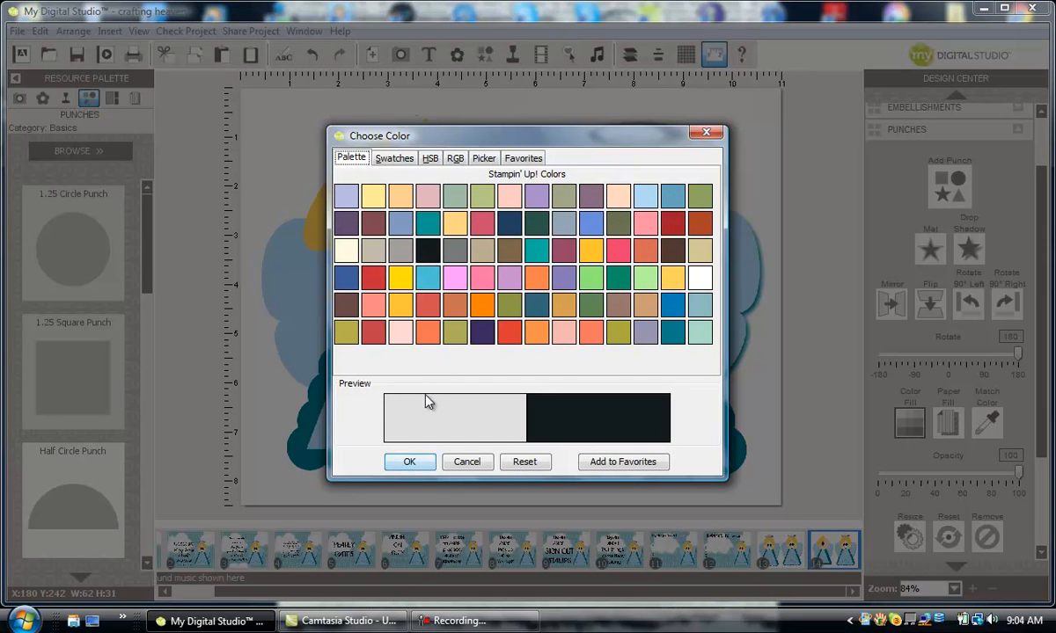
{"action": "left_click", "coordinate": [425, 465]}
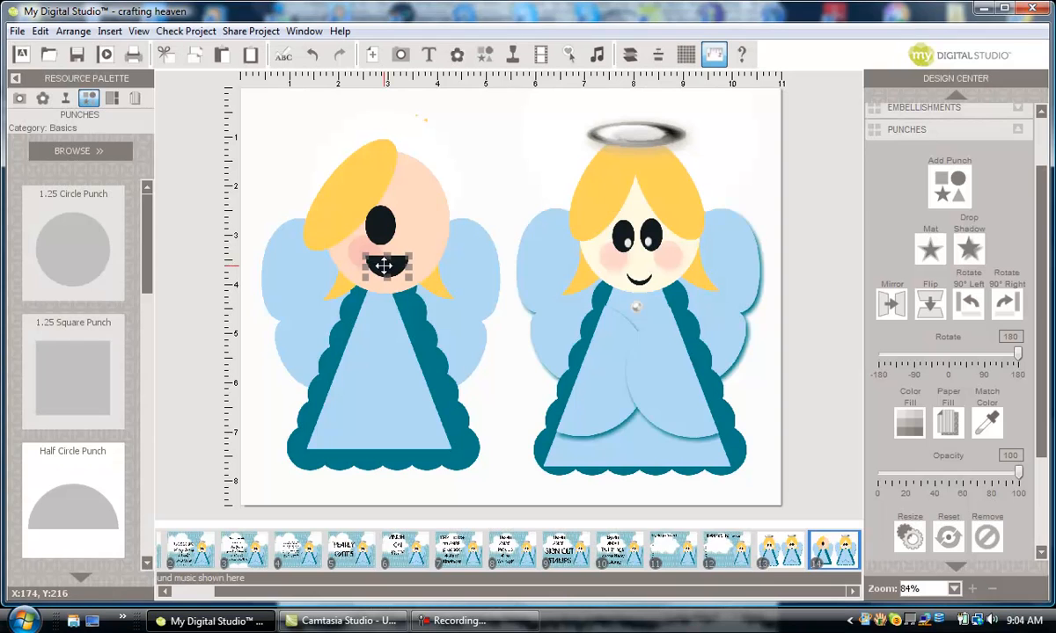
{"action": "left_click_drag", "start_coordinate": [408, 261], "coordinate": [411, 265]}
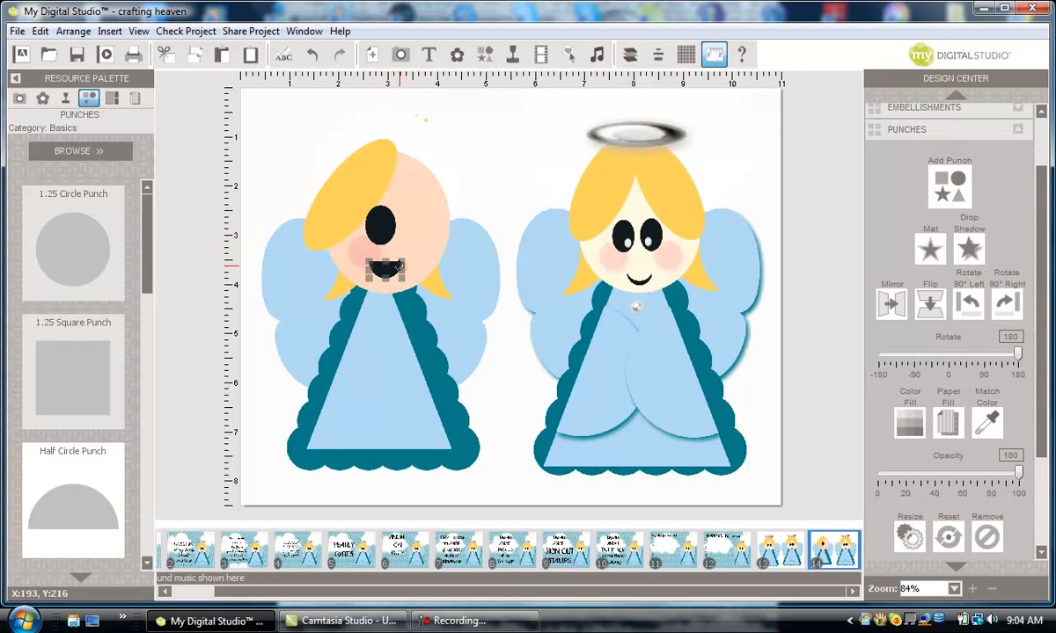
Copy the black mouth half circle and paste a duplicate of it on the page.
{"action": "left_click", "coordinate": [384, 269]}
{"action": "left_click", "coordinate": [385, 269]}
{"action": "right_click", "coordinate": [386, 269]}
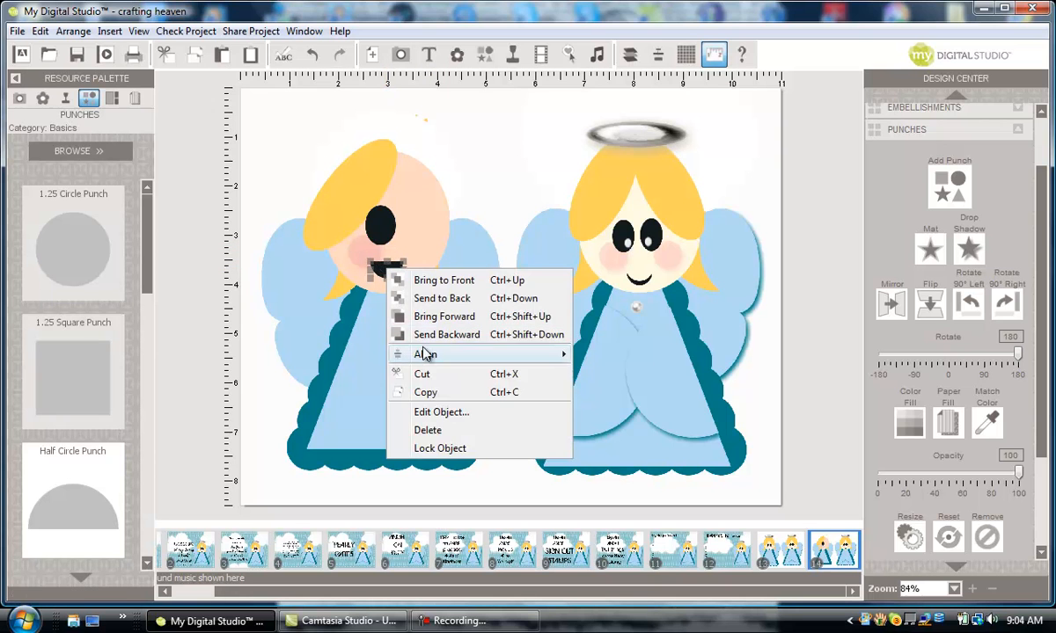
{"action": "left_click", "coordinate": [410, 390]}
{"action": "left_click", "coordinate": [41, 31]}
{"action": "left_click", "coordinate": [76, 132]}
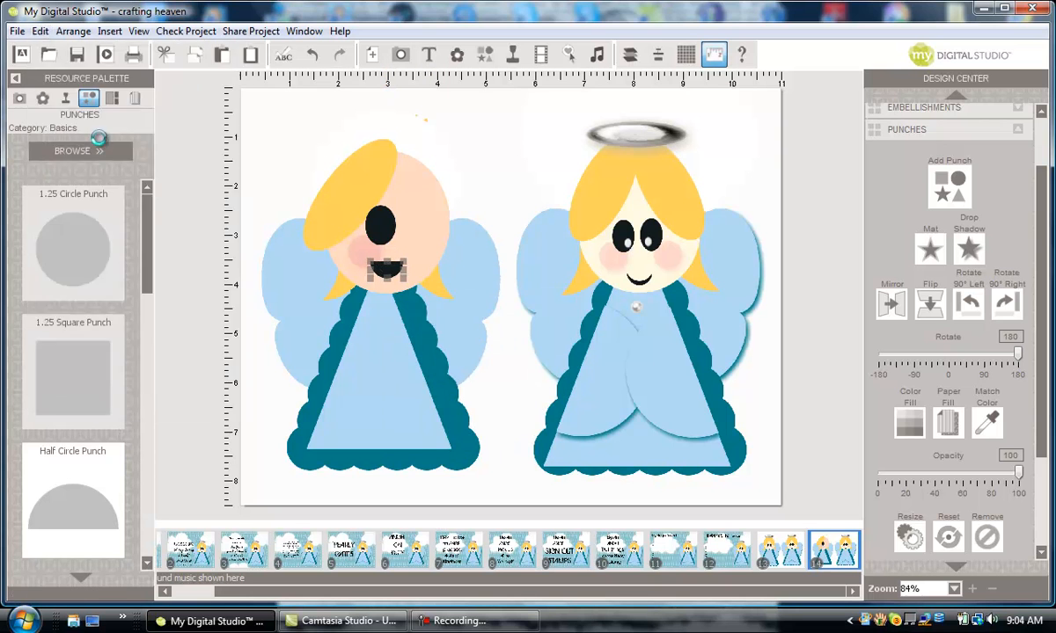
Fill the copied half circle with pale pink and offset it slightly above the black one, leaving a thin smile.
{"action": "mouse_move", "coordinate": [387, 250]}
{"action": "left_mouse_down"}
{"action": "mouse_move", "coordinate": [414, 273]}
{"action": "mouse_move", "coordinate": [376, 247]}
{"action": "mouse_move", "coordinate": [393, 262]}
{"action": "left_mouse_up"}
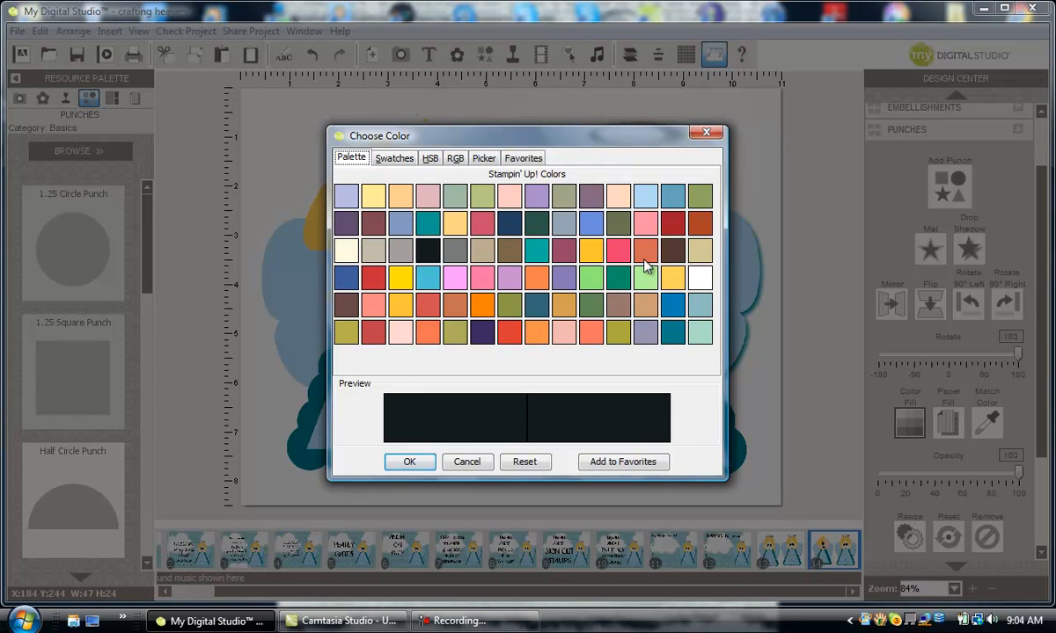
{"action": "left_click", "coordinate": [702, 278]}
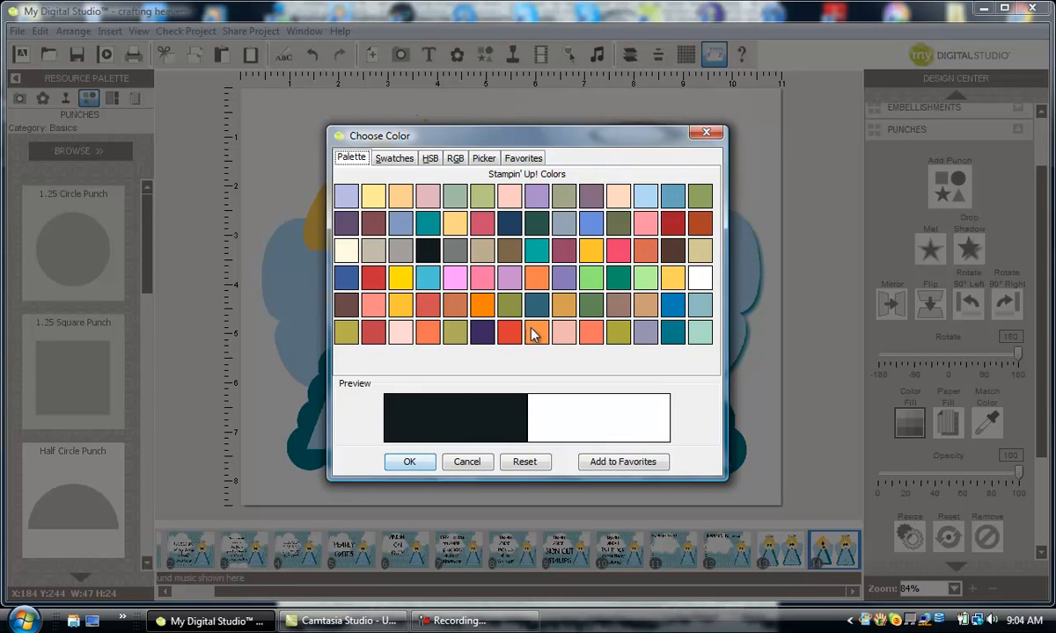
{"action": "left_click", "coordinate": [405, 332]}
{"action": "left_click", "coordinate": [407, 459]}
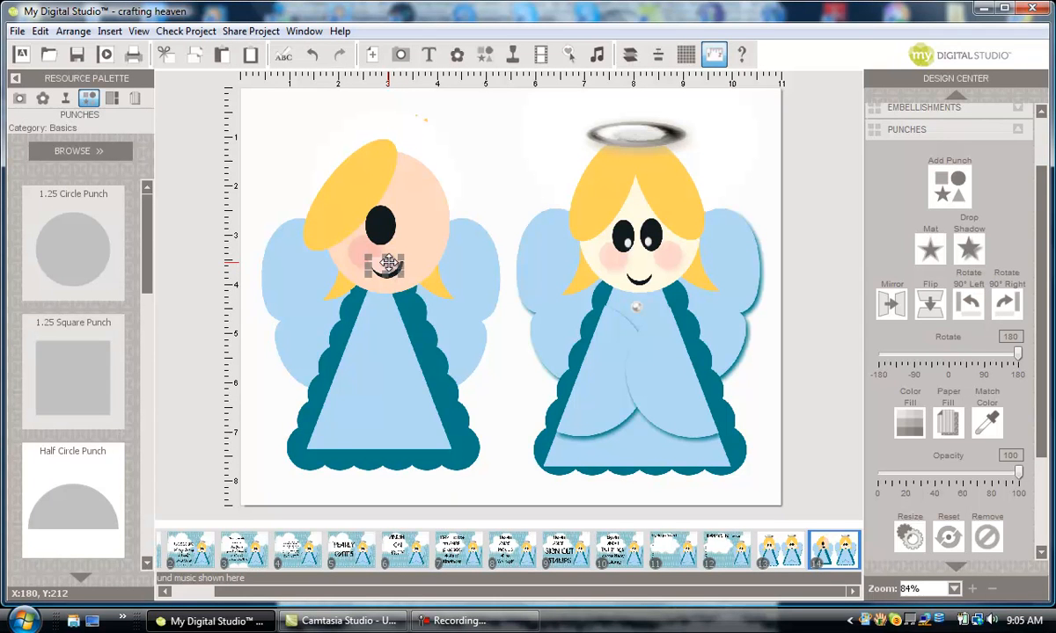
{"action": "left_click_drag", "start_coordinate": [391, 262], "coordinate": [395, 262]}
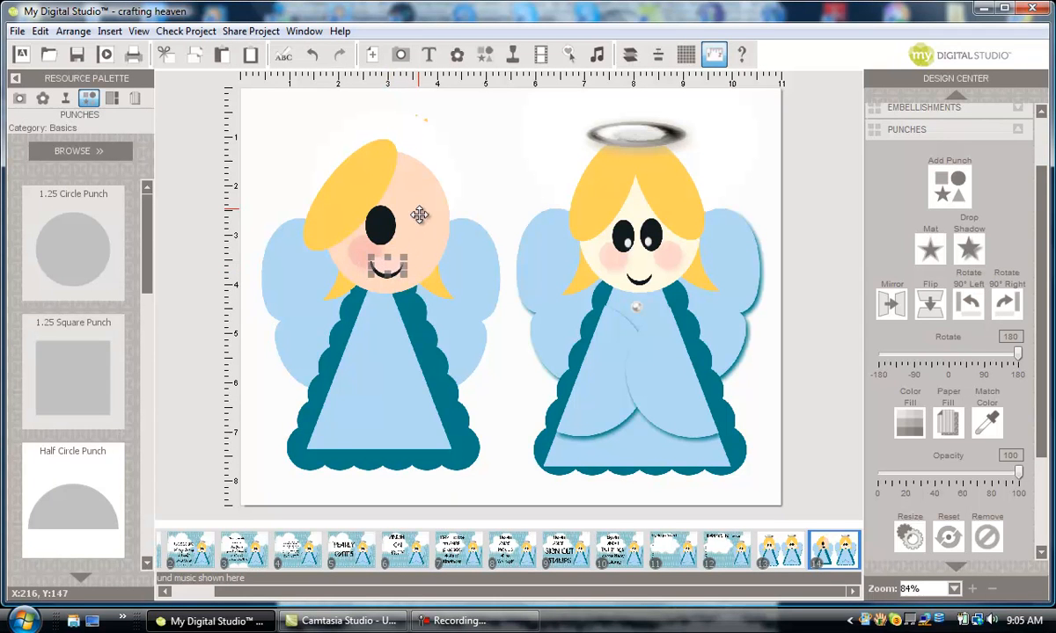
Bring the pink cheek circle to the front, followed by the black eye, so the eye overlaps the cheek.
{"action": "left_click", "coordinate": [356, 260]}
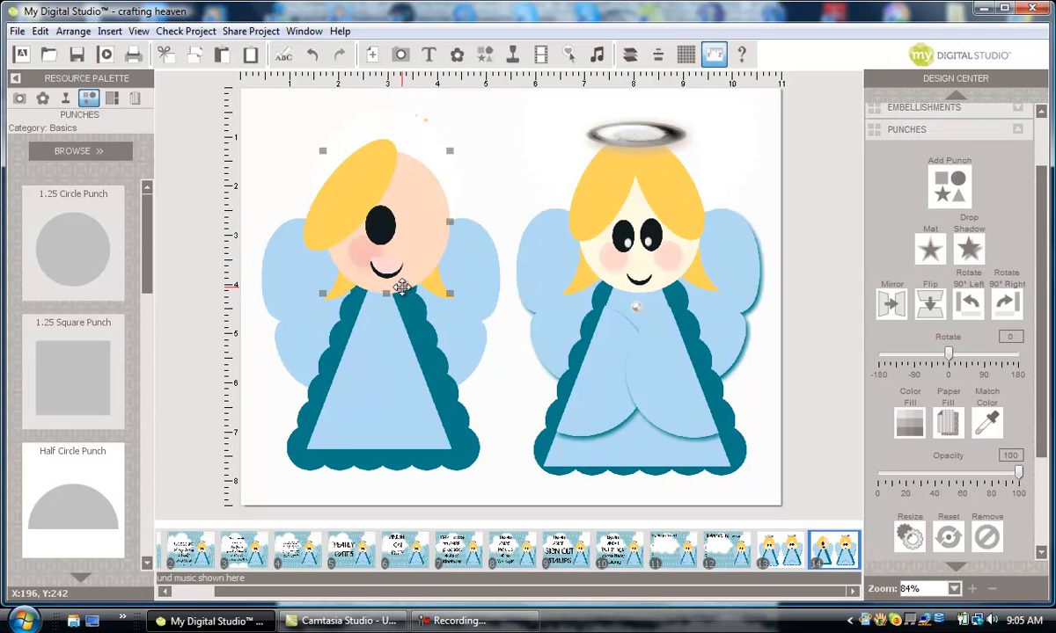
{"action": "left_click", "coordinate": [363, 248]}
{"action": "right_click", "coordinate": [363, 247]}
{"action": "left_click", "coordinate": [393, 257]}
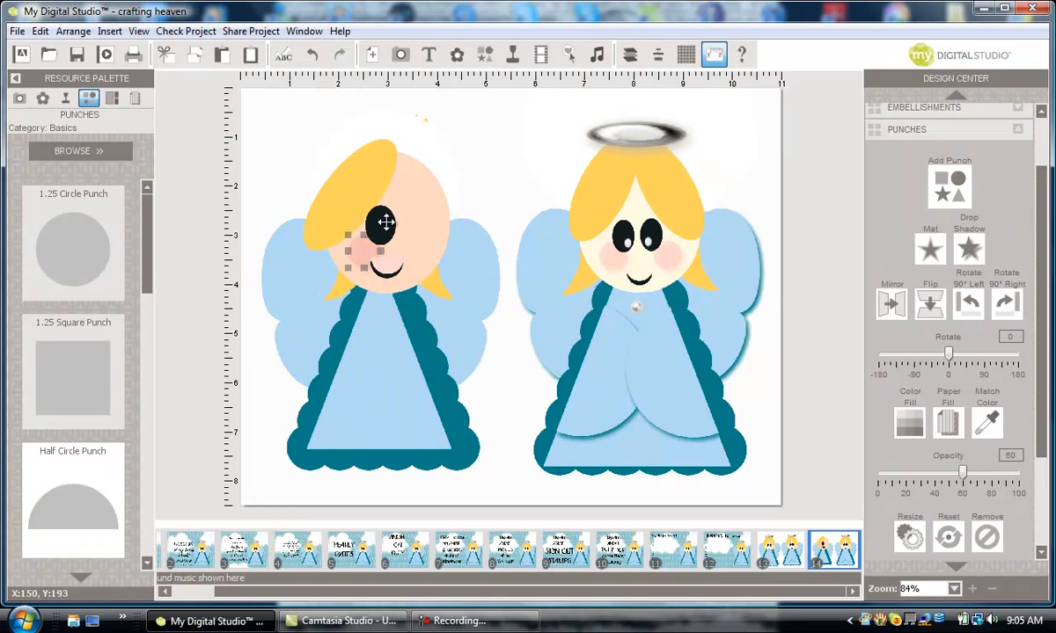
{"action": "right_click", "coordinate": [388, 223]}
{"action": "left_click", "coordinate": [400, 233]}
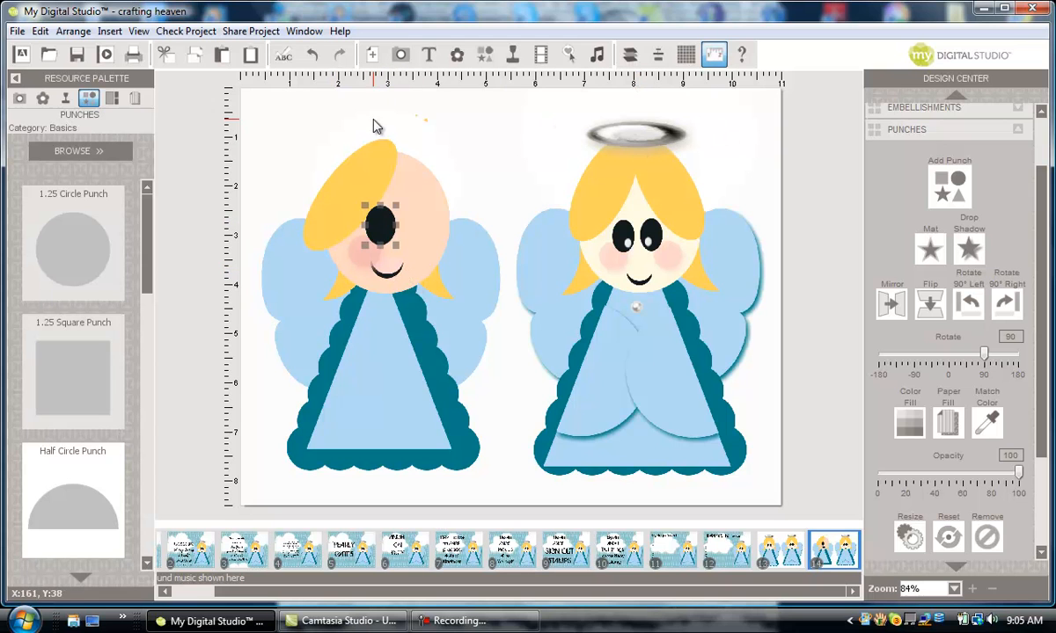
Add a Half Circle Punch about 180 × 91, rotate it to 111 degrees, and place it along the dress's left edge as a sleeve.
{"action": "left_click_drag", "start_coordinate": [32, 501], "coordinate": [212, 342]}
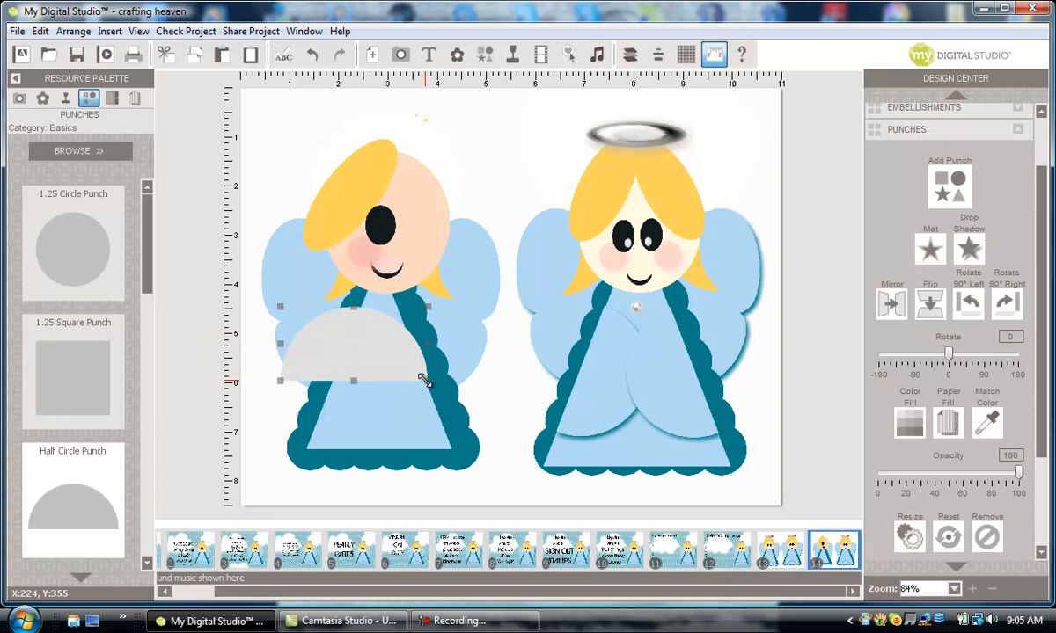
{"action": "left_click_drag", "start_coordinate": [418, 380], "coordinate": [294, 397]}
{"action": "left_click_drag", "start_coordinate": [361, 342], "coordinate": [376, 378]}
{"action": "left_click_drag", "start_coordinate": [381, 463], "coordinate": [375, 413]}
Fill the sleeve half circle with the light blue used for the dress.
{"action": "left_click", "coordinate": [899, 420]}
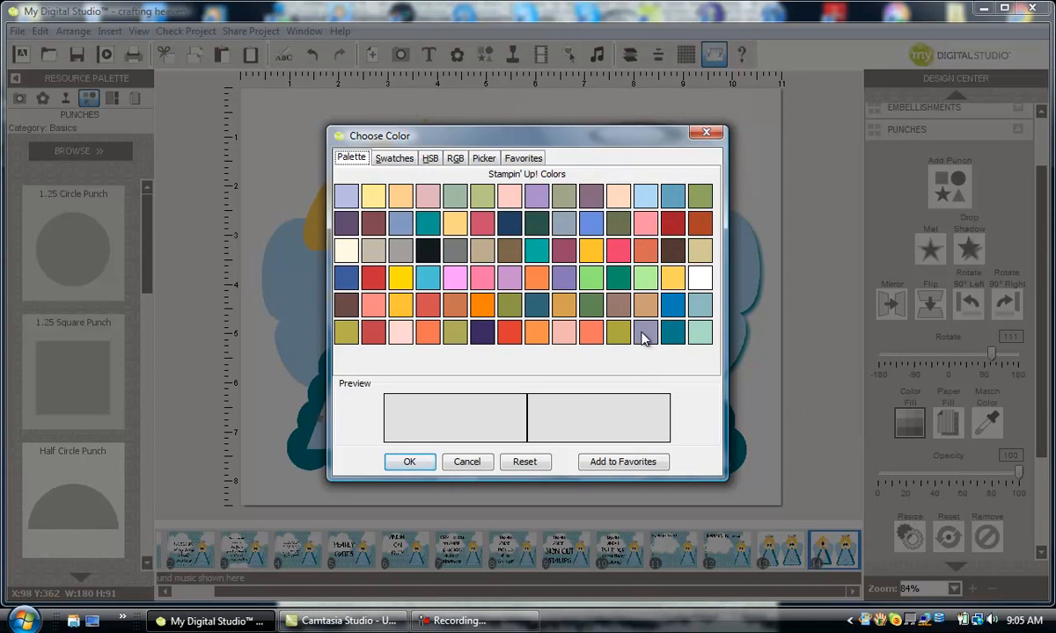
{"action": "left_click", "coordinate": [645, 196]}
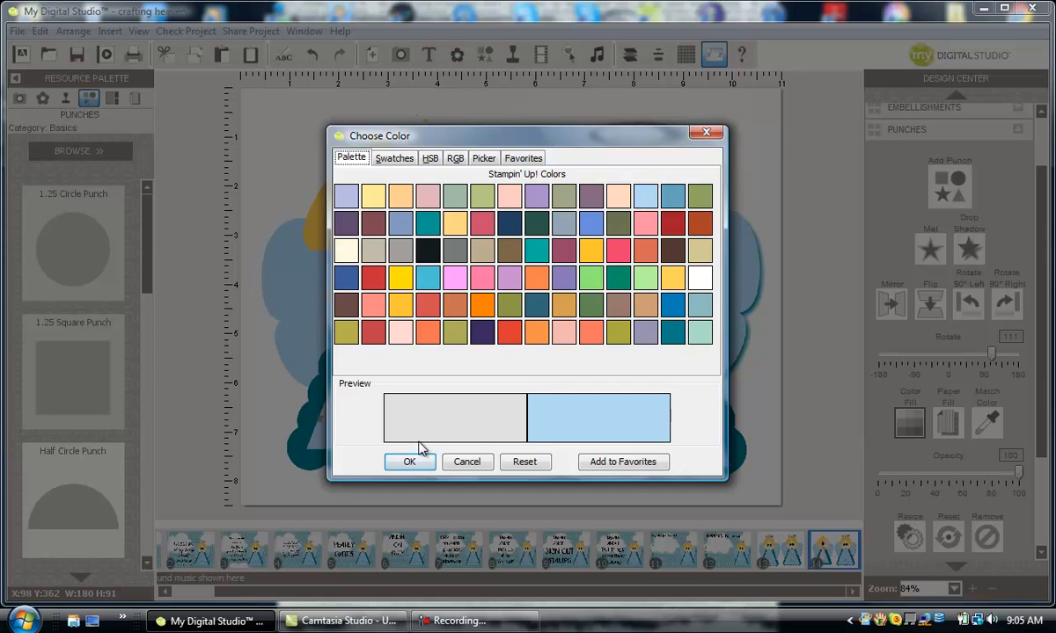
{"action": "left_click", "coordinate": [409, 462]}
Add a dark teal drop shadow to the sleeve with 100% opacity and a blur of 18.
{"action": "left_click", "coordinate": [971, 251]}
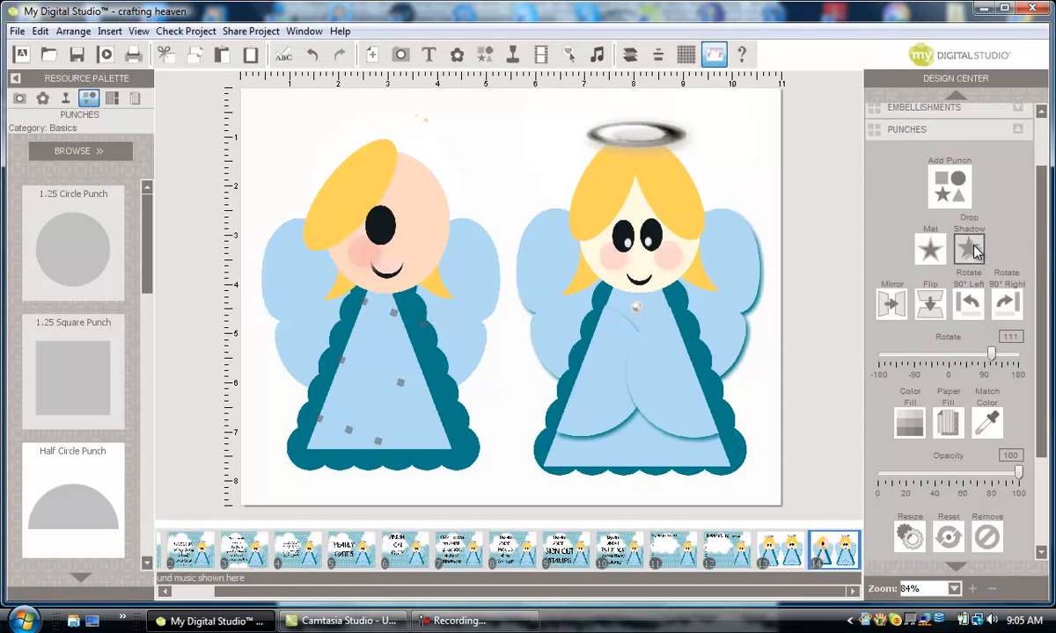
{"action": "left_click_drag", "start_coordinate": [381, 308], "coordinate": [482, 307]}
{"action": "left_click_drag", "start_coordinate": [406, 236], "coordinate": [496, 236]}
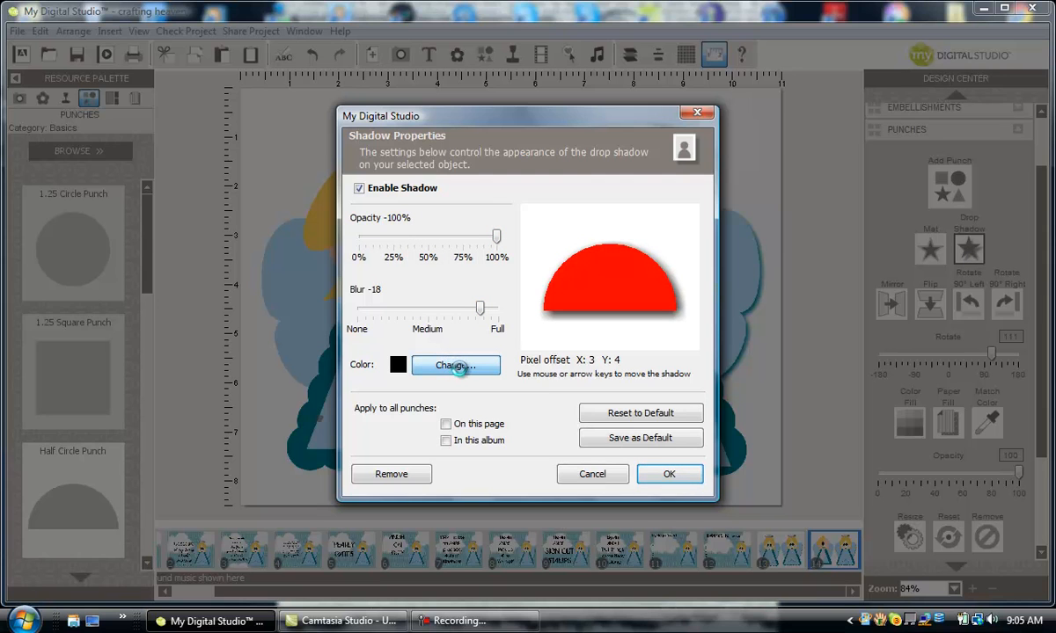
{"action": "left_click", "coordinate": [457, 368]}
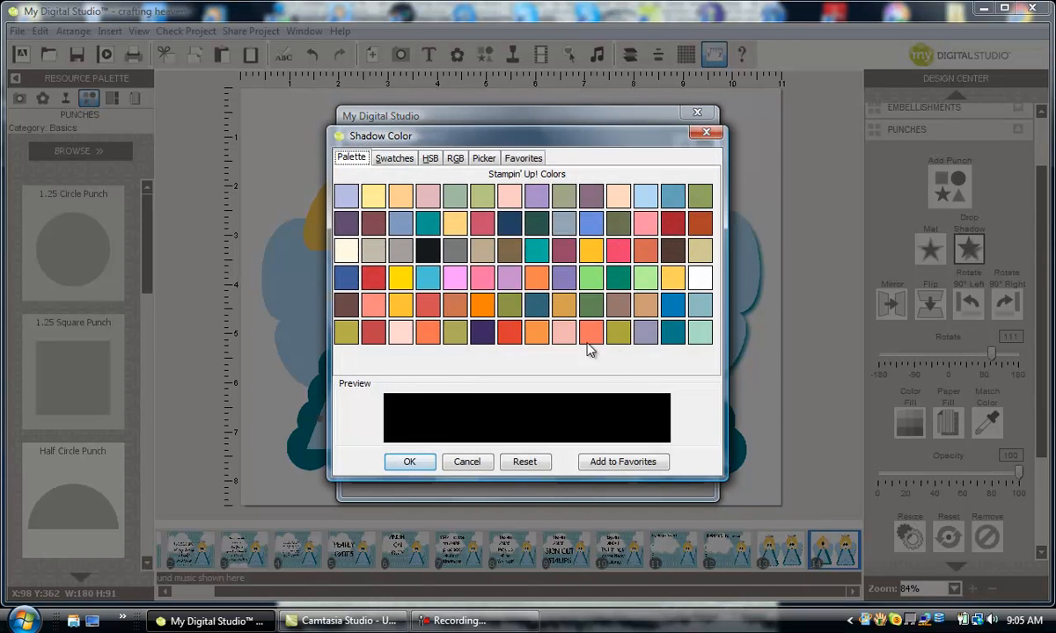
{"action": "left_click", "coordinate": [671, 332]}
{"action": "left_click", "coordinate": [407, 463]}
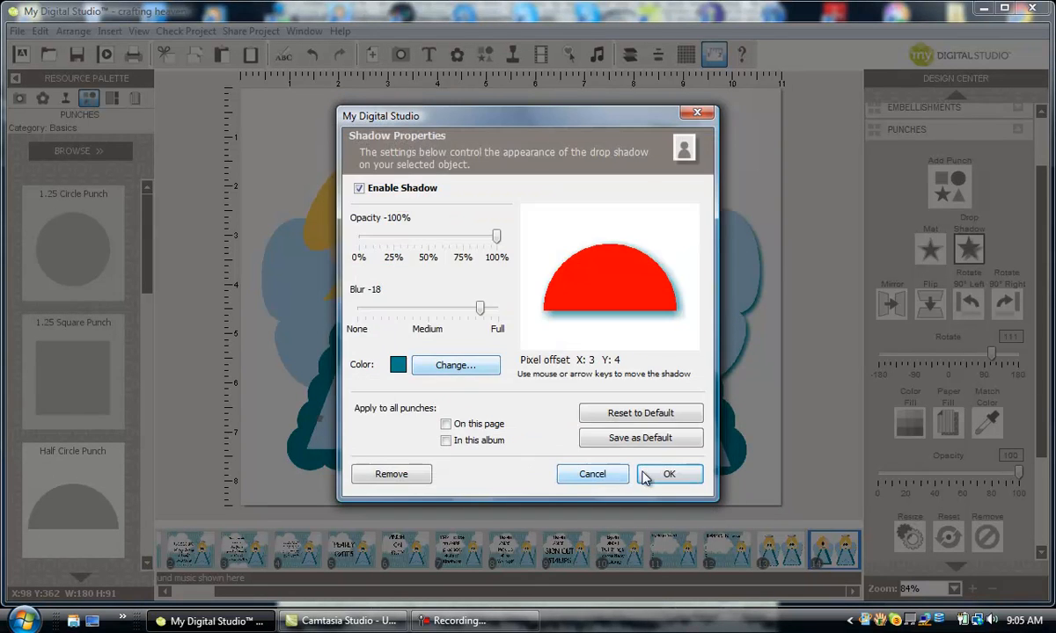
{"action": "left_click", "coordinate": [670, 475]}
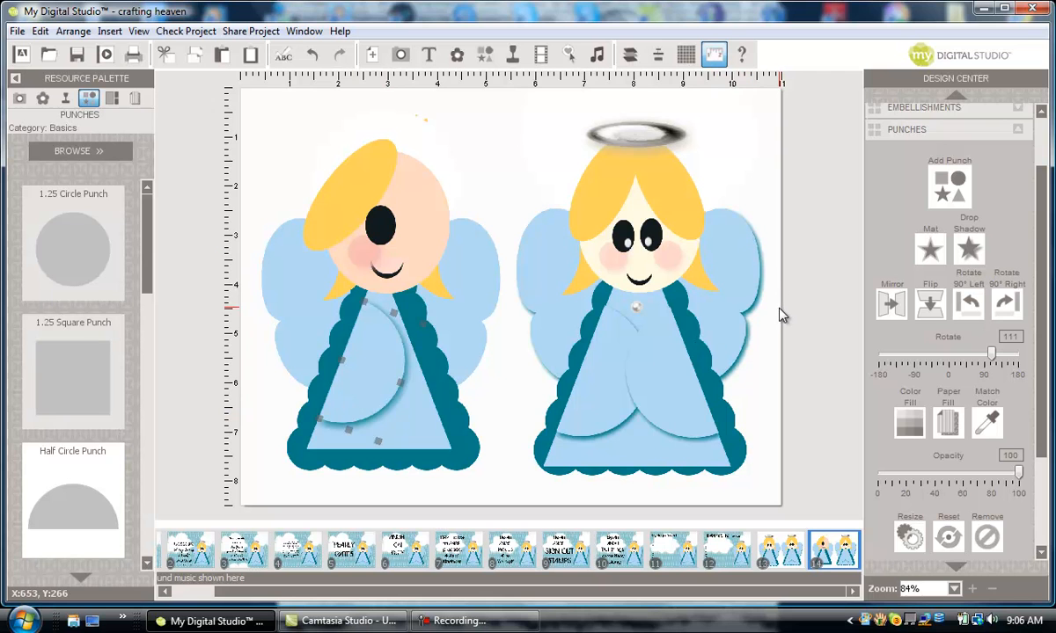
Load the Brads category from the embellishments library.
{"action": "left_click", "coordinate": [43, 98]}
{"action": "left_click", "coordinate": [61, 153]}
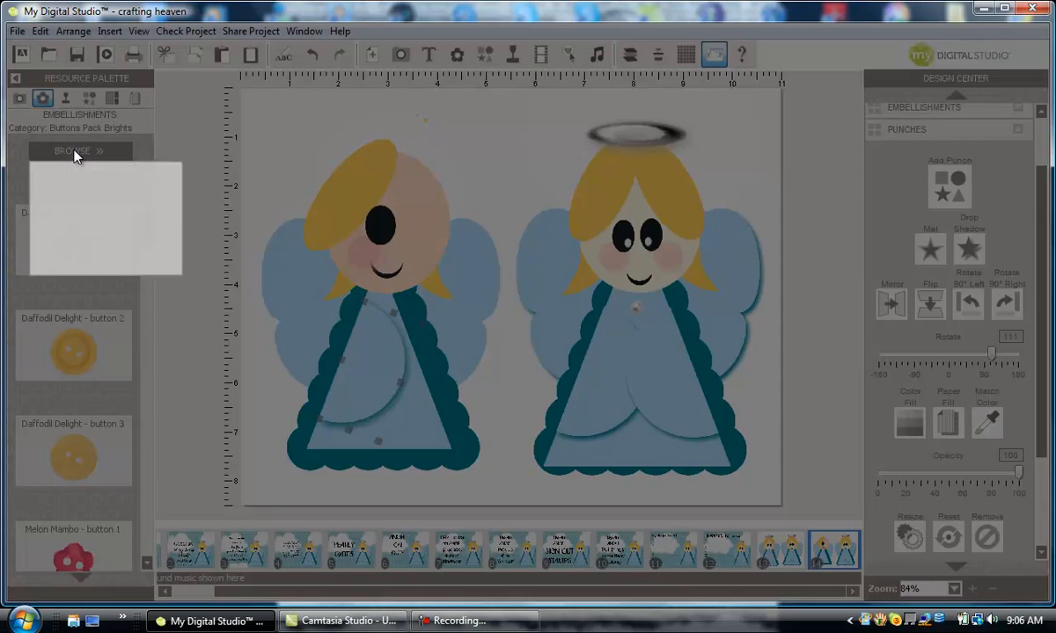
{"action": "left_click", "coordinate": [56, 251]}
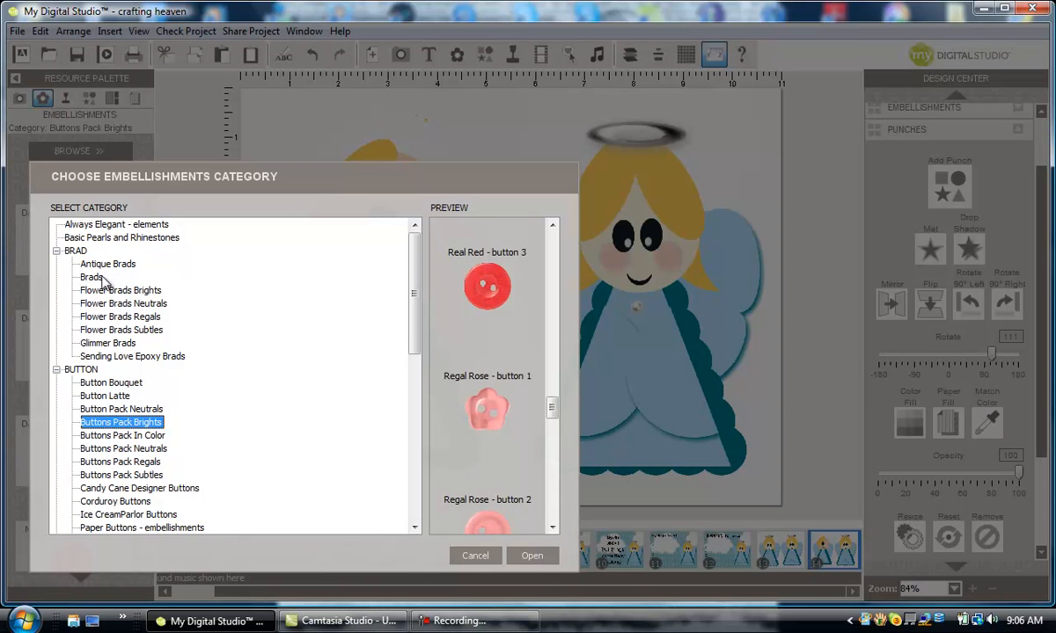
{"action": "left_click", "coordinate": [92, 277]}
{"action": "left_click", "coordinate": [533, 555]}
Place the Silver brad above the unfinished angel's head and stretch it into a flat halo about 93 × 19.
{"action": "left_click_drag", "start_coordinate": [147, 215], "coordinate": [125, 528]}
{"action": "left_click_drag", "start_coordinate": [57, 244], "coordinate": [326, 136]}
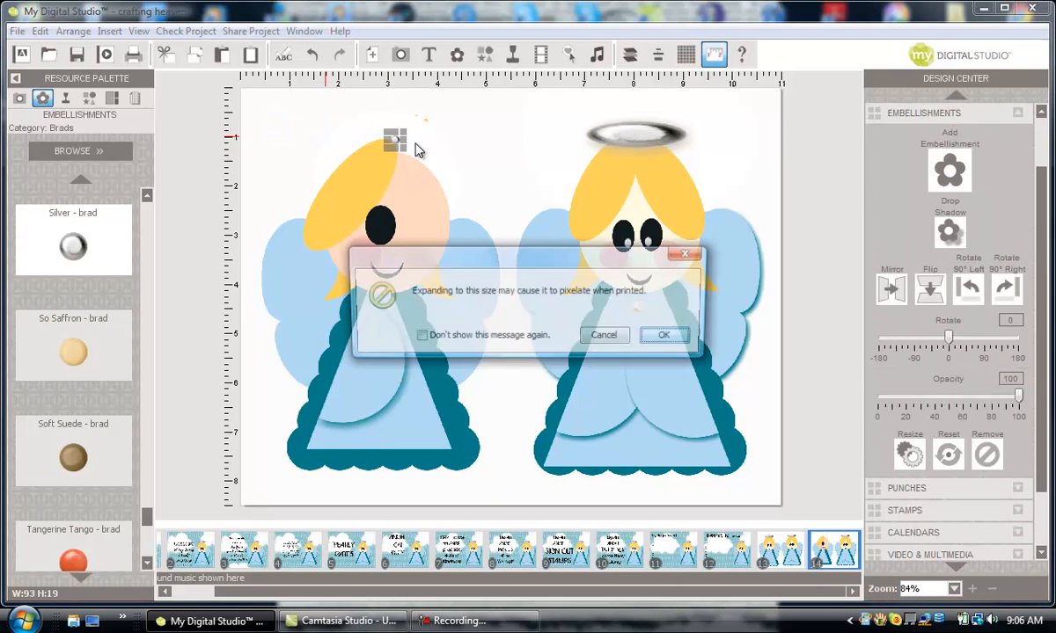
{"action": "left_click", "coordinate": [658, 333]}
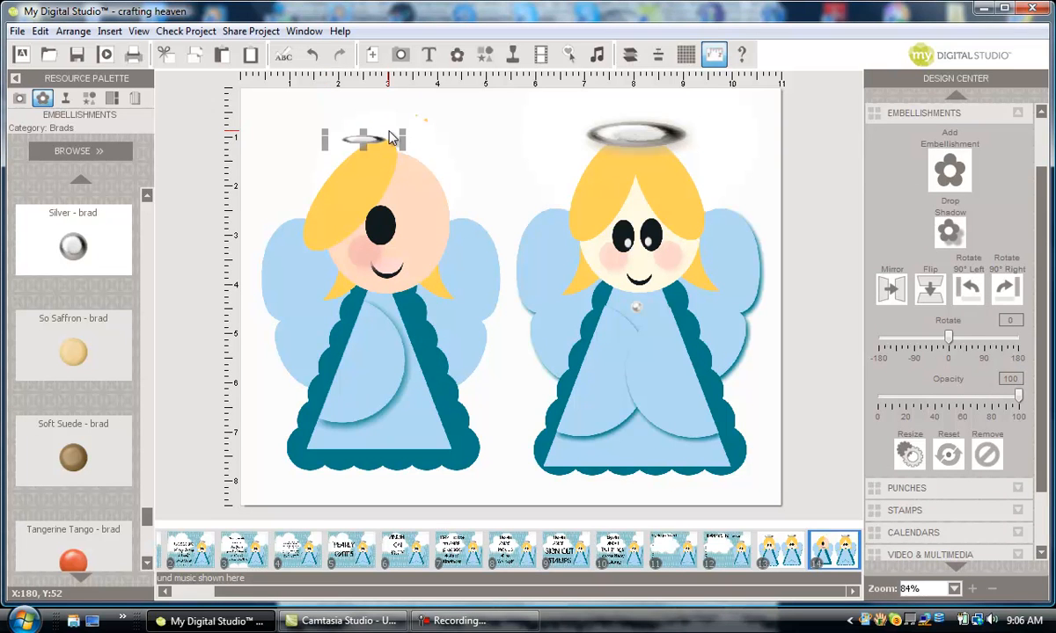
Enlarge the silver brad halo to about 184 × 41 and position it just above the unfinished angel's hair.
{"action": "left_click", "coordinate": [361, 120]}
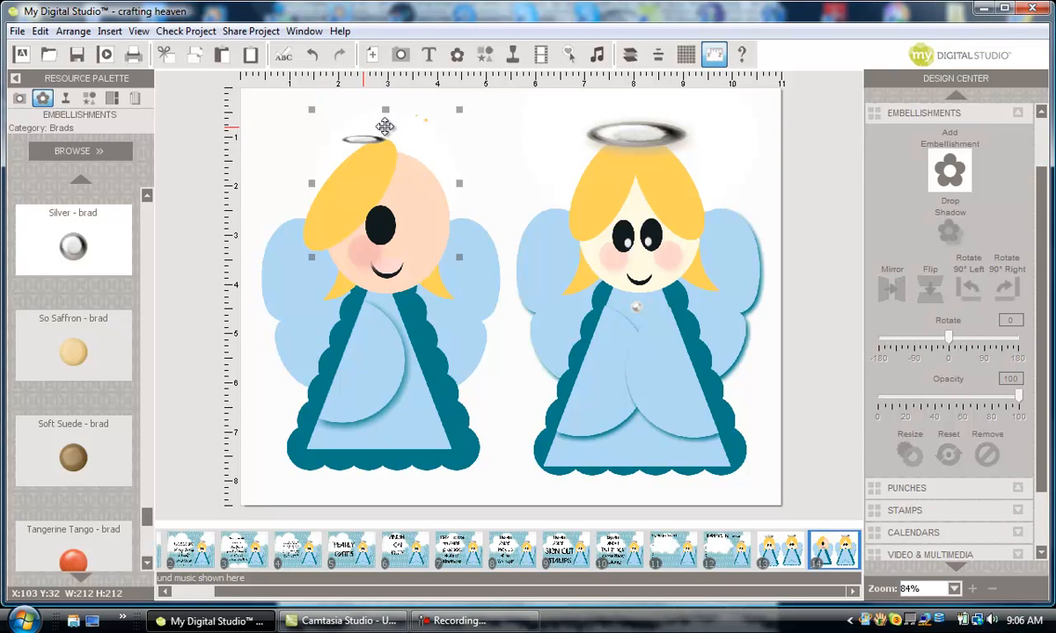
{"action": "left_click", "coordinate": [362, 125]}
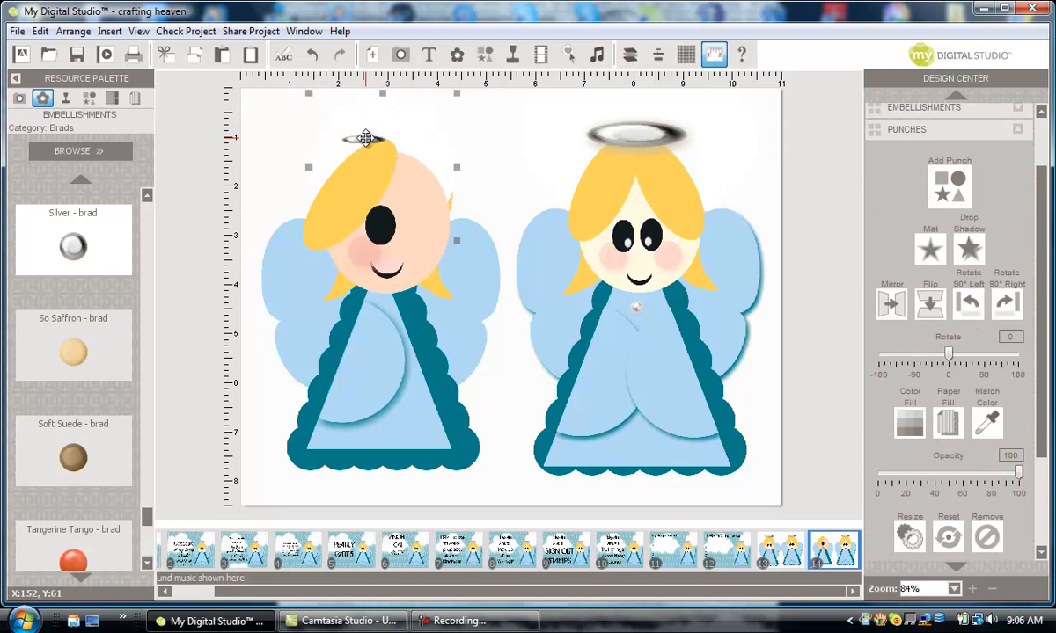
{"action": "left_click", "coordinate": [366, 138]}
{"action": "left_click_drag", "start_coordinate": [364, 131], "coordinate": [361, 114]}
{"action": "left_click", "coordinate": [673, 336]}
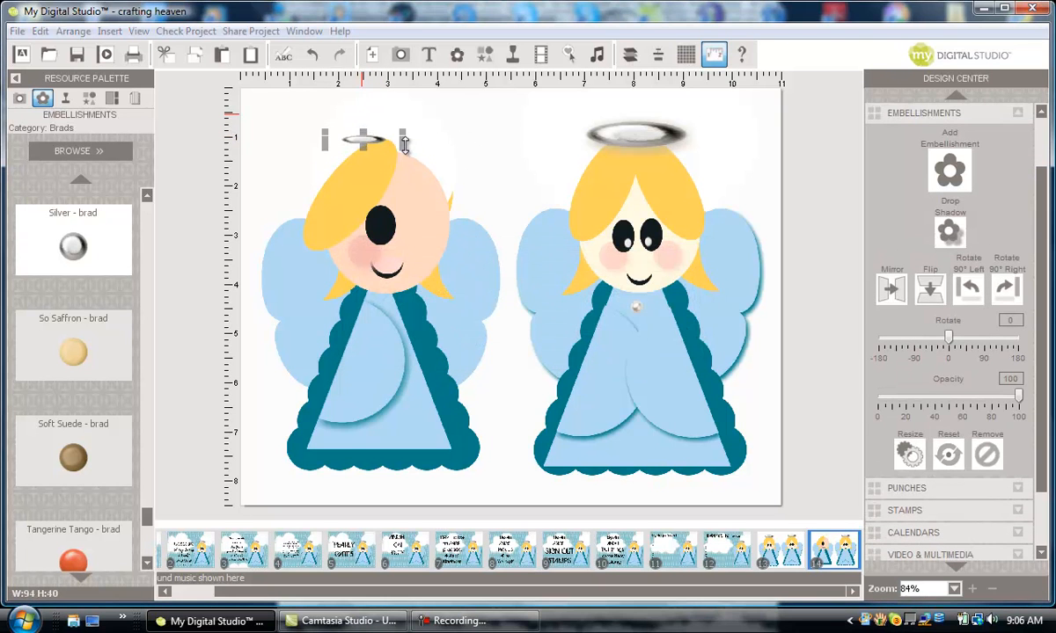
{"action": "left_click_drag", "start_coordinate": [402, 131], "coordinate": [445, 134]}
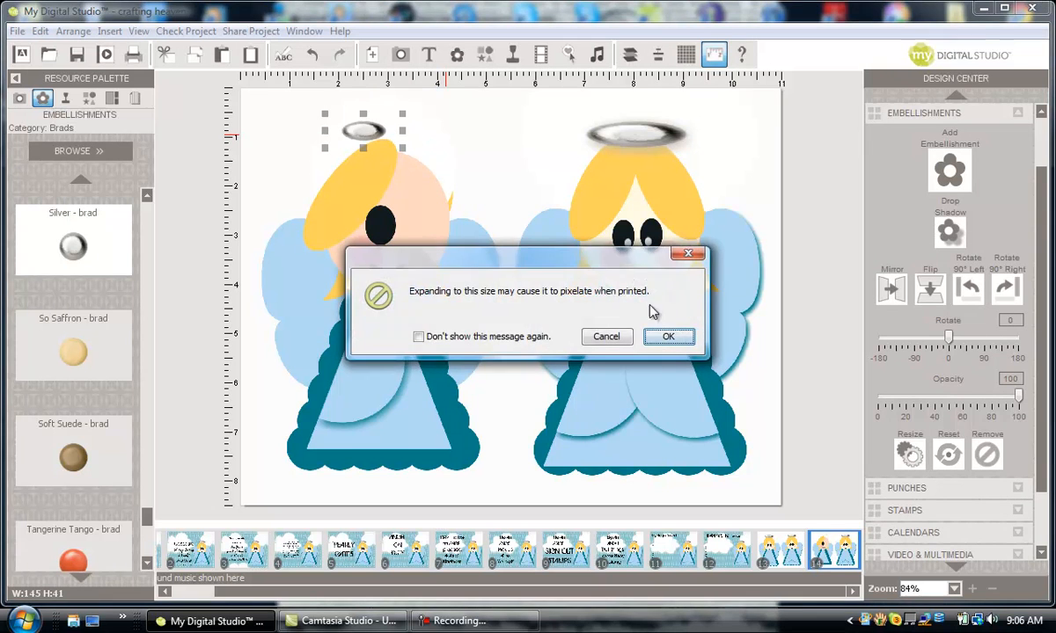
{"action": "left_click", "coordinate": [671, 334]}
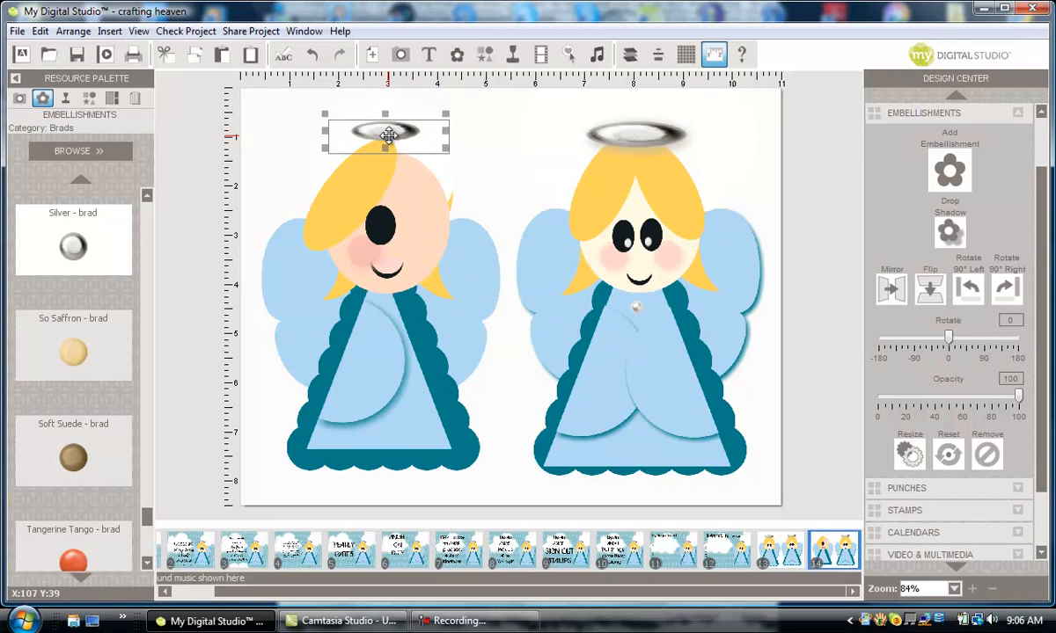
{"action": "left_click", "coordinate": [449, 137]}
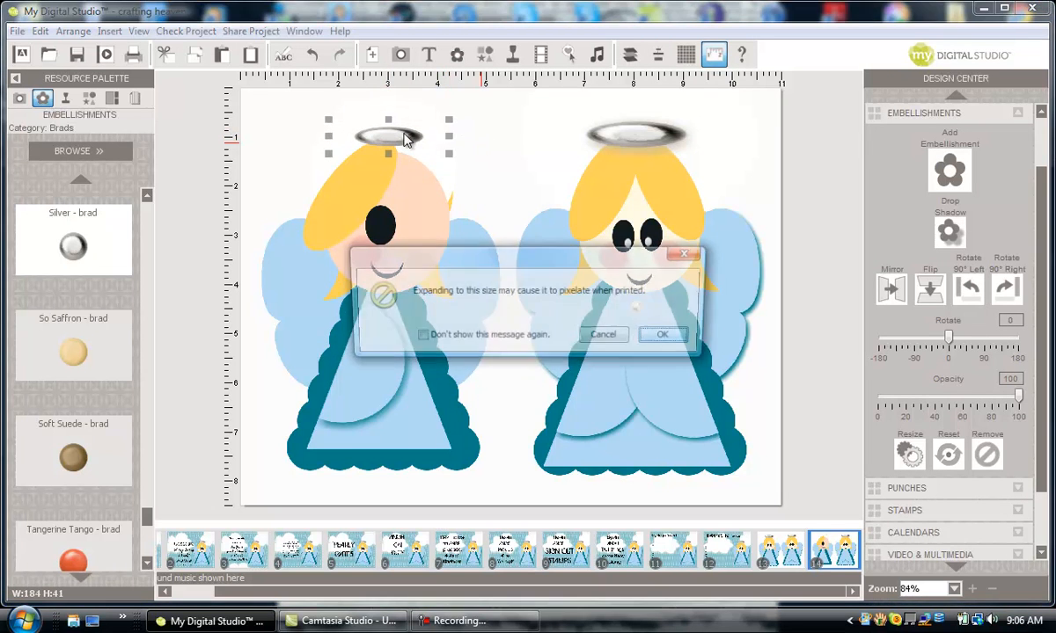
{"action": "left_click", "coordinate": [675, 336]}
{"action": "left_click_drag", "start_coordinate": [394, 135], "coordinate": [379, 139]}
Add a dark grey drop shadow to the silver halo with 52% opacity and medium blur.
{"action": "left_click", "coordinate": [949, 232]}
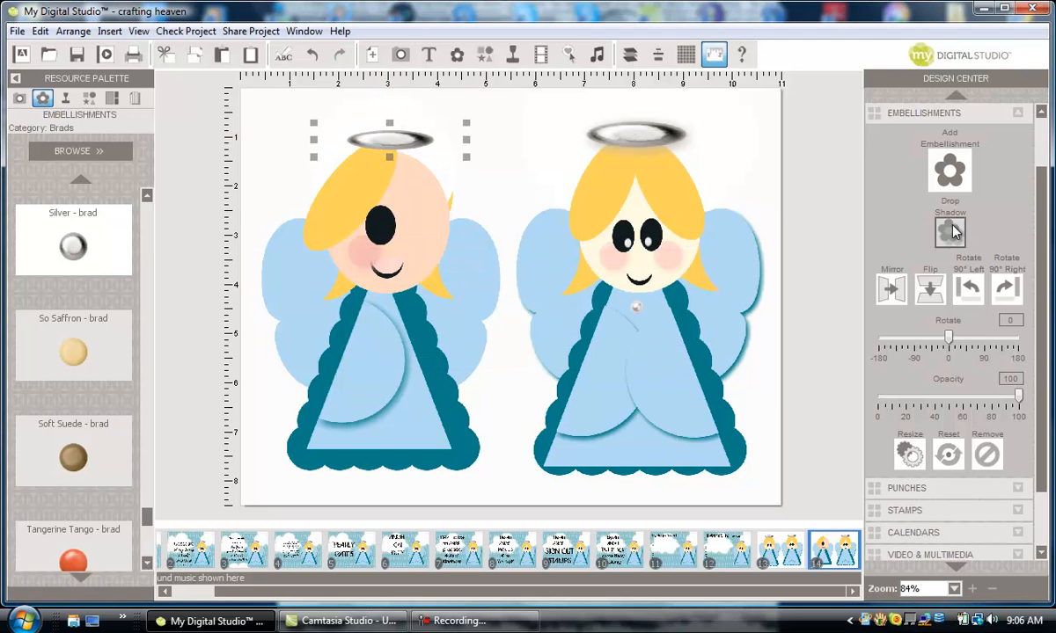
{"action": "left_click_drag", "start_coordinate": [384, 310], "coordinate": [423, 309]}
{"action": "left_click_drag", "start_coordinate": [407, 236], "coordinate": [430, 237]}
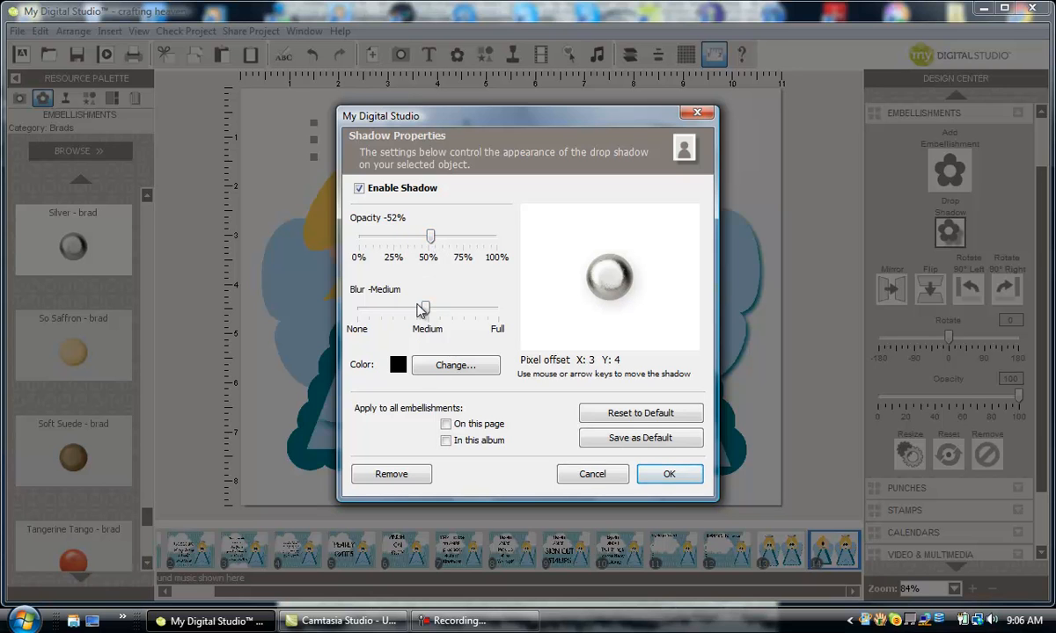
{"action": "left_click", "coordinate": [430, 369]}
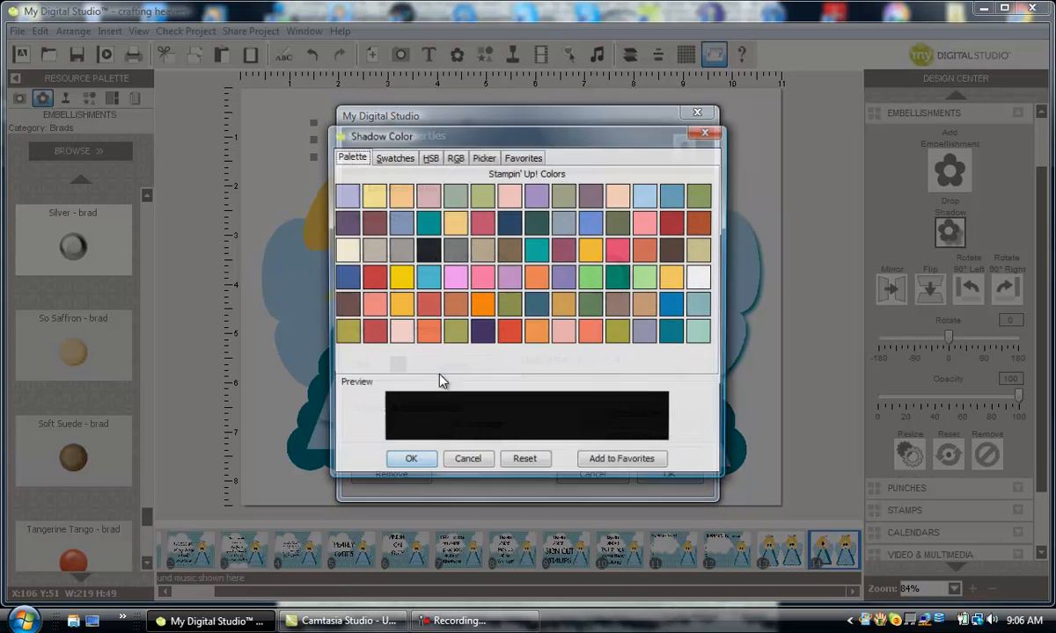
{"action": "left_click", "coordinate": [403, 251]}
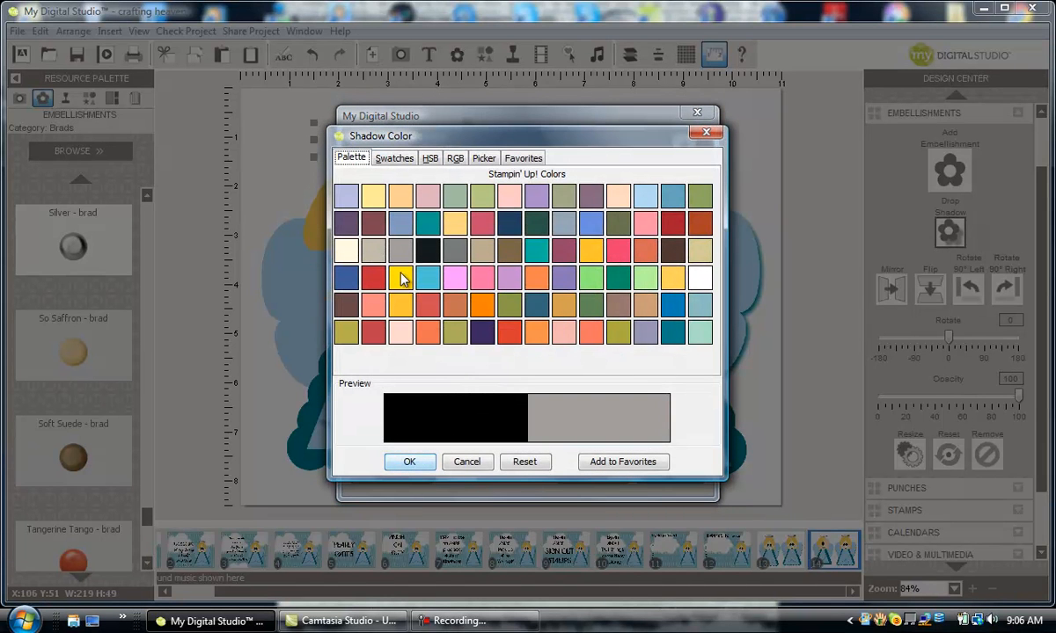
{"action": "left_click", "coordinate": [461, 252]}
{"action": "left_click", "coordinate": [410, 461]}
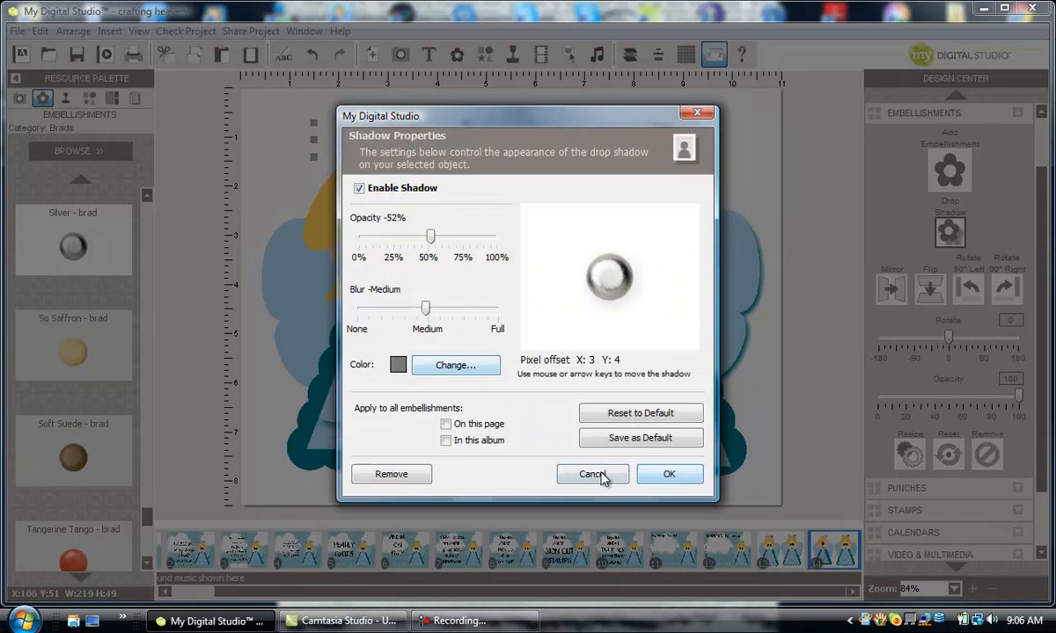
{"action": "left_click", "coordinate": [667, 479]}
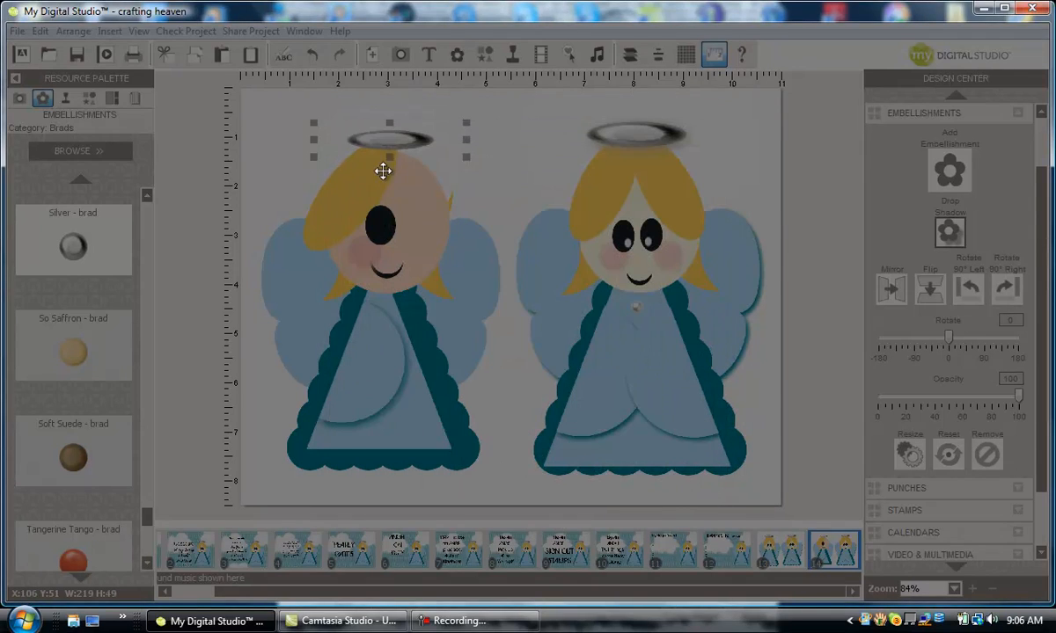